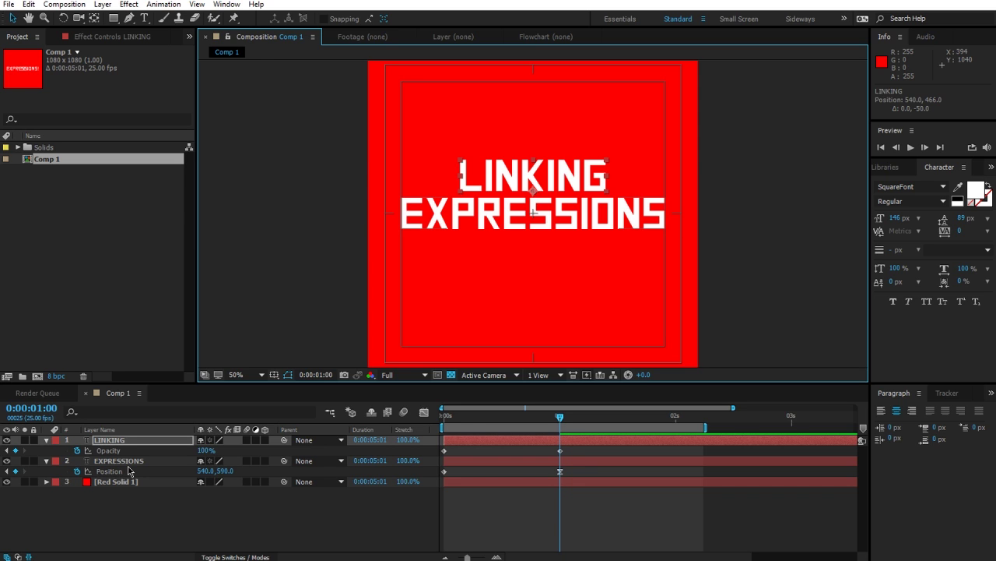
Preview the animation to 1 second, then pick-whip LINKING's parent to the EXPRESSIONS layer.
left_click(77, 450)
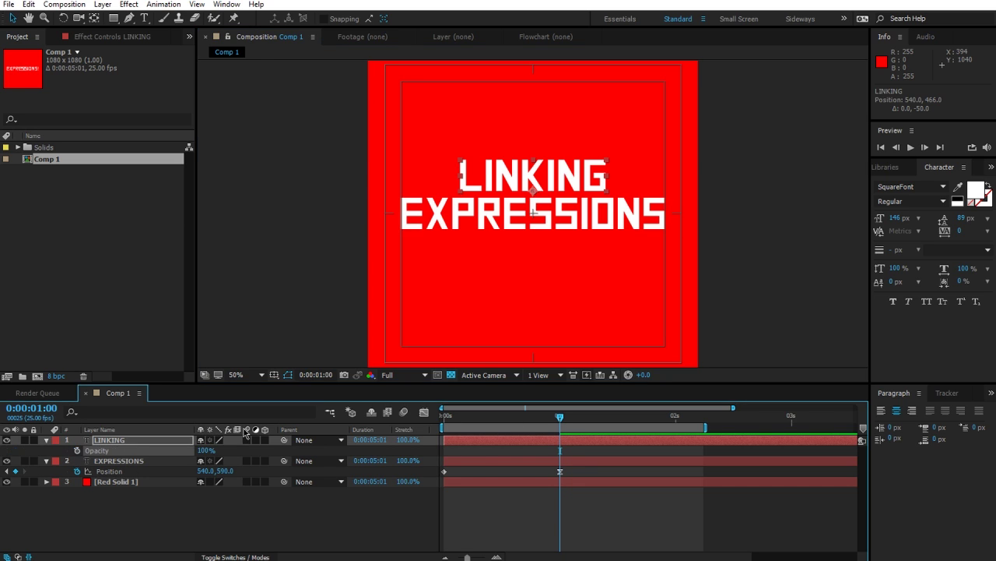
key("space")
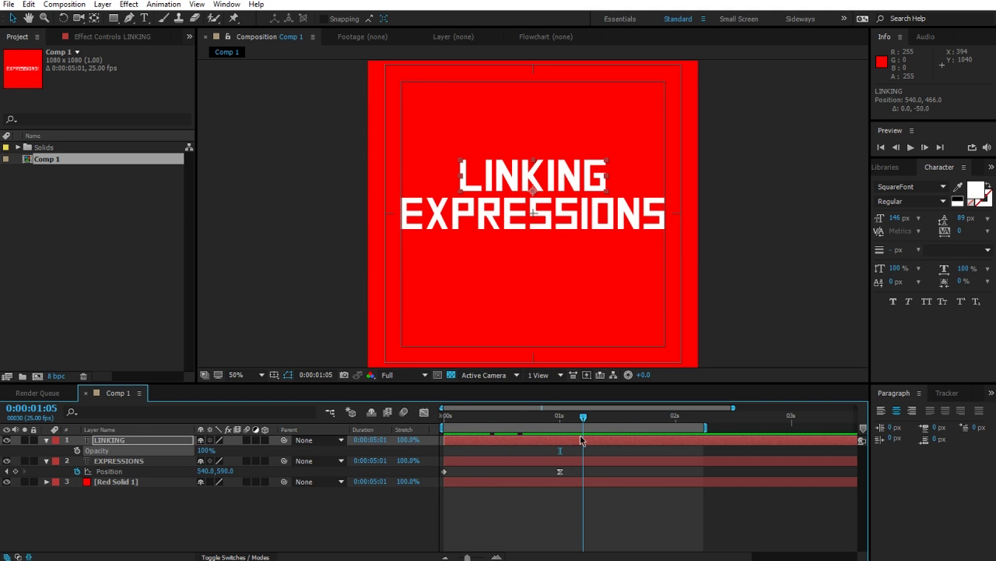
mouse_move(567, 421)
left_mouse_down()
mouse_move(445, 420)
mouse_move(559, 427)
left_mouse_up()
left_click_drag(285, 442, 113, 464)
left_click_drag(559, 418, 546, 473)
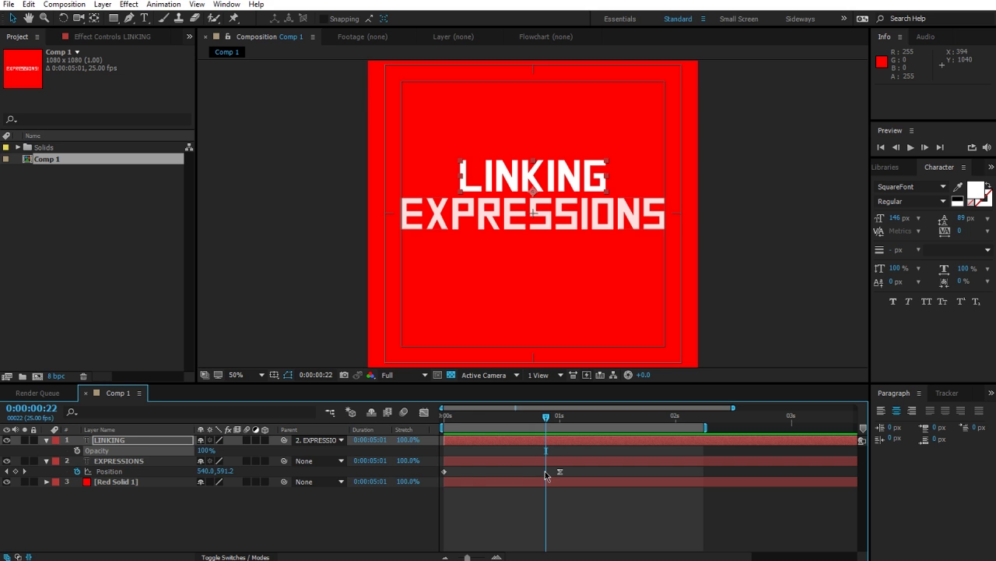
Reveal the EXPRESSIONS layer's Opacity with T and scrub through its fade-in.
left_click(146, 443)
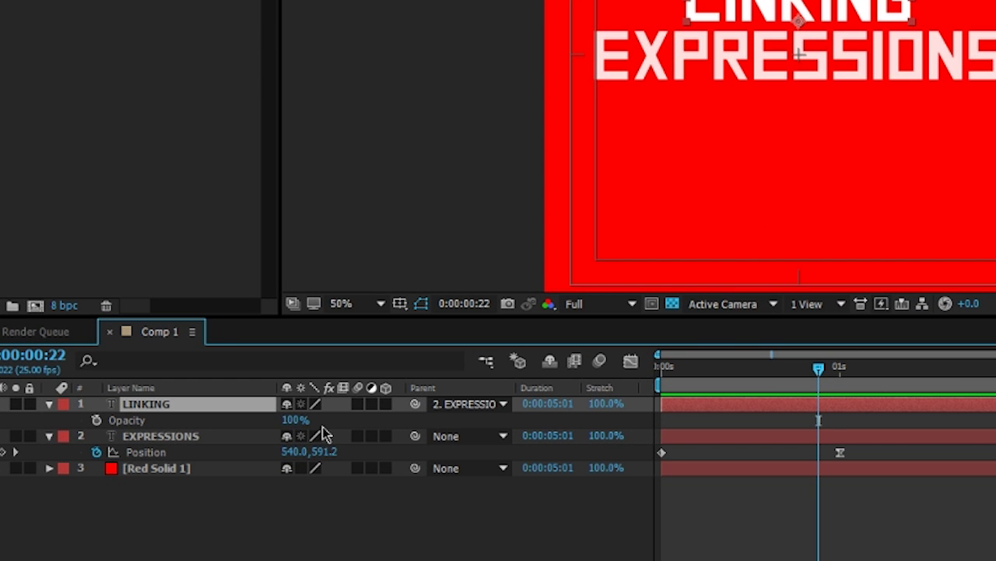
left_click(217, 436)
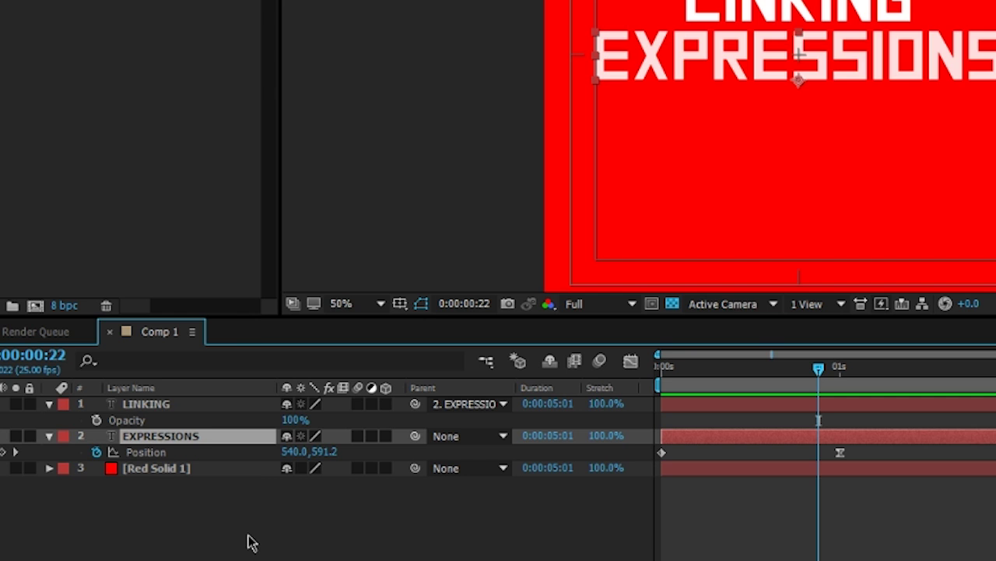
key("t")
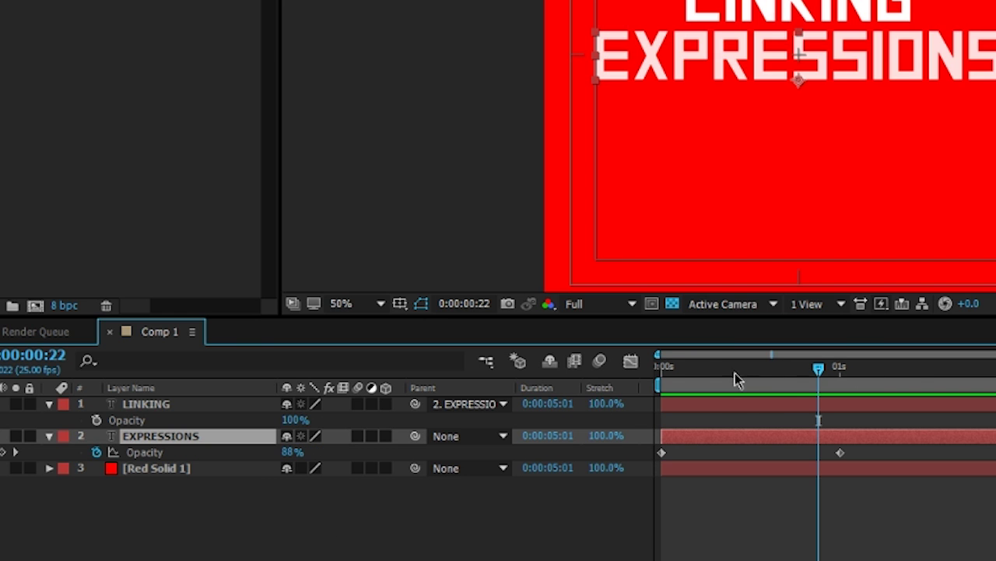
left_click_drag(737, 379, 840, 381)
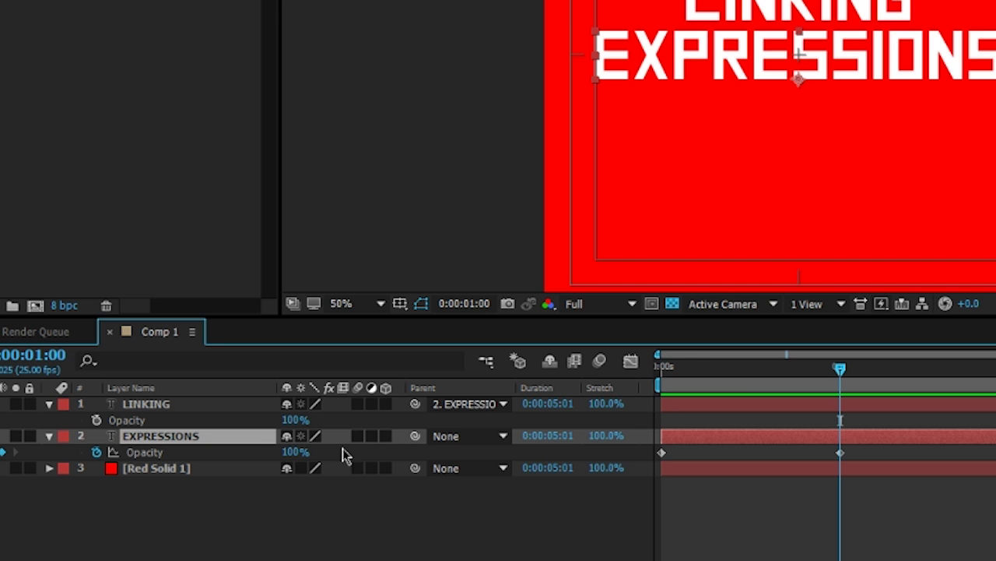
Add an expression on LINKING's Opacity pick-whipped to thisComp.layer("EXPRESSIONS").transform.opacity.
left_click(109, 421)
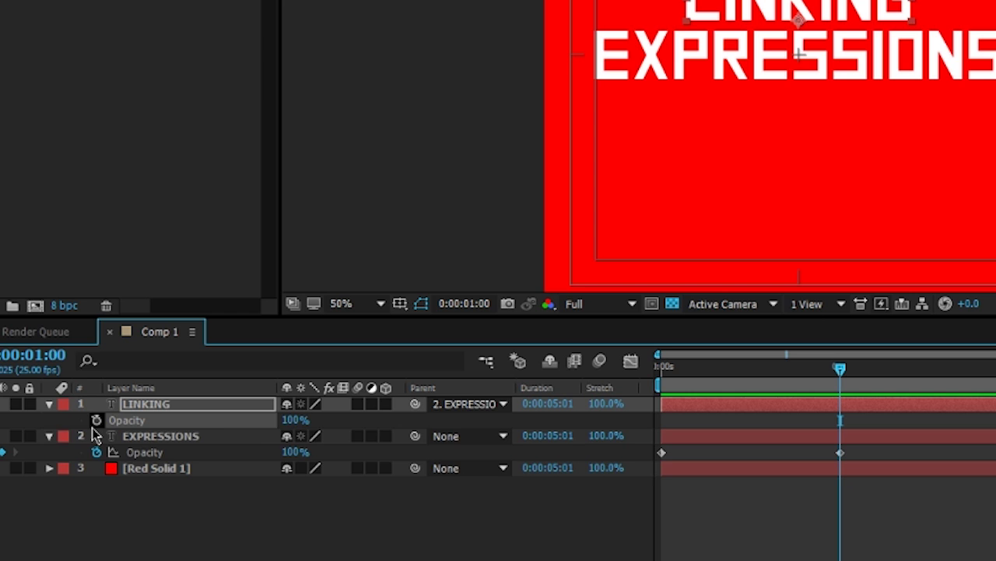
left_click(94, 425, "alt")
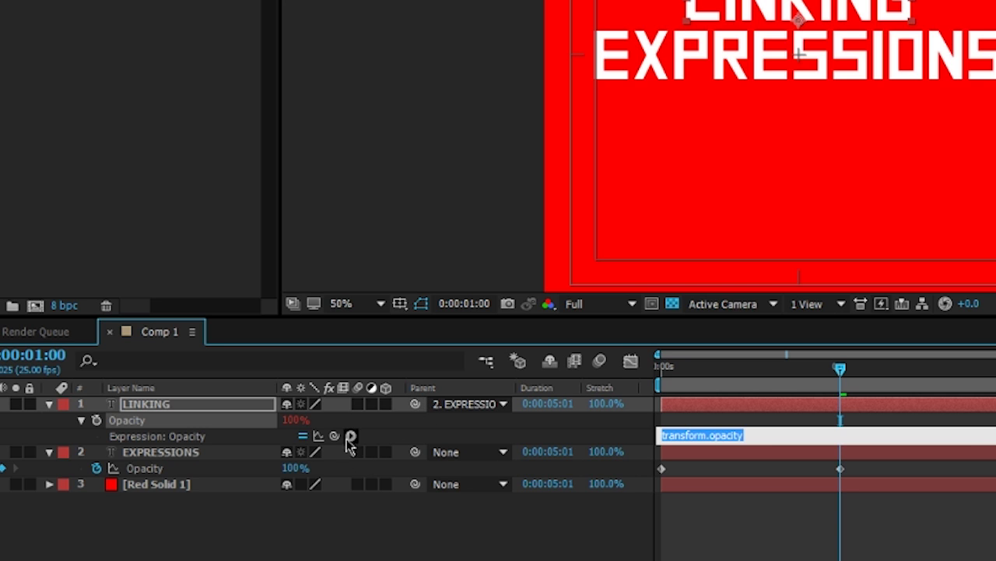
left_click_drag(336, 436, 165, 472)
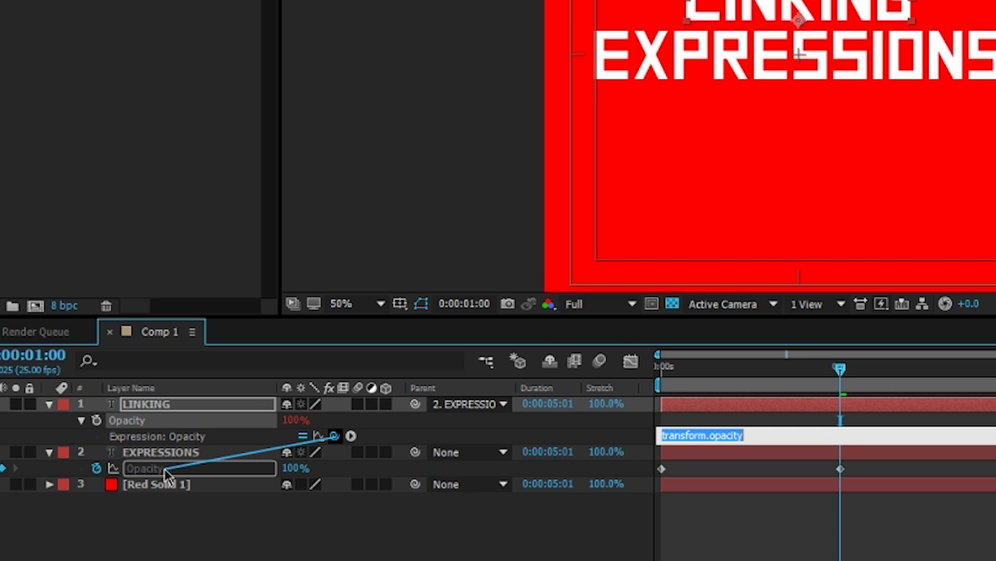
left_click_drag(165, 472, 165, 472)
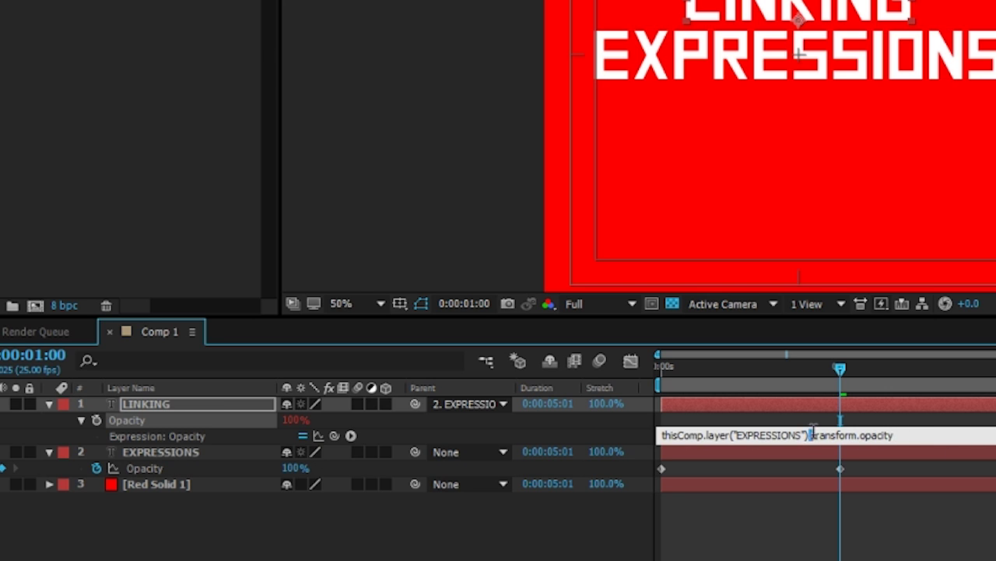
left_click_drag(810, 434, 930, 426)
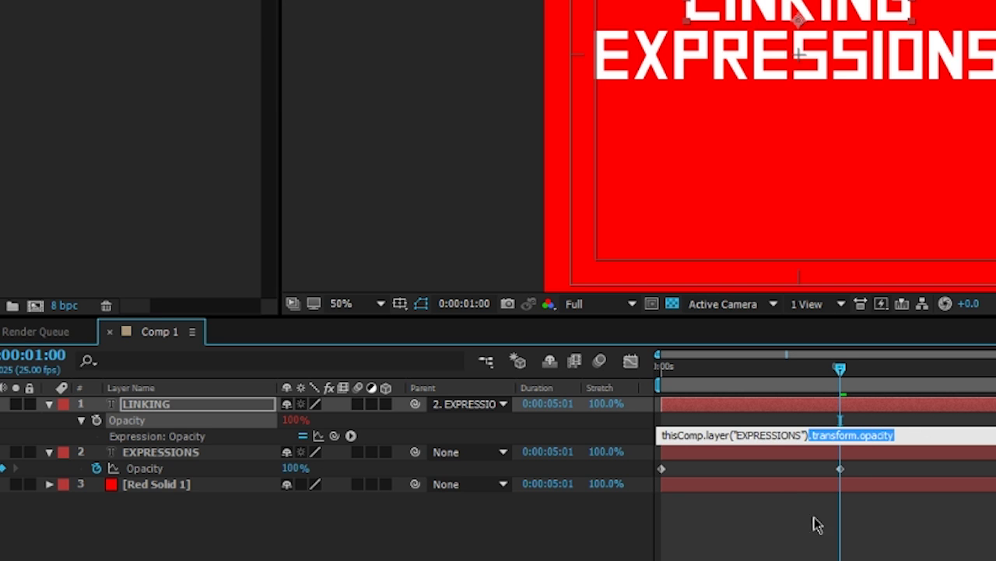
left_click_drag(810, 435, 635, 444)
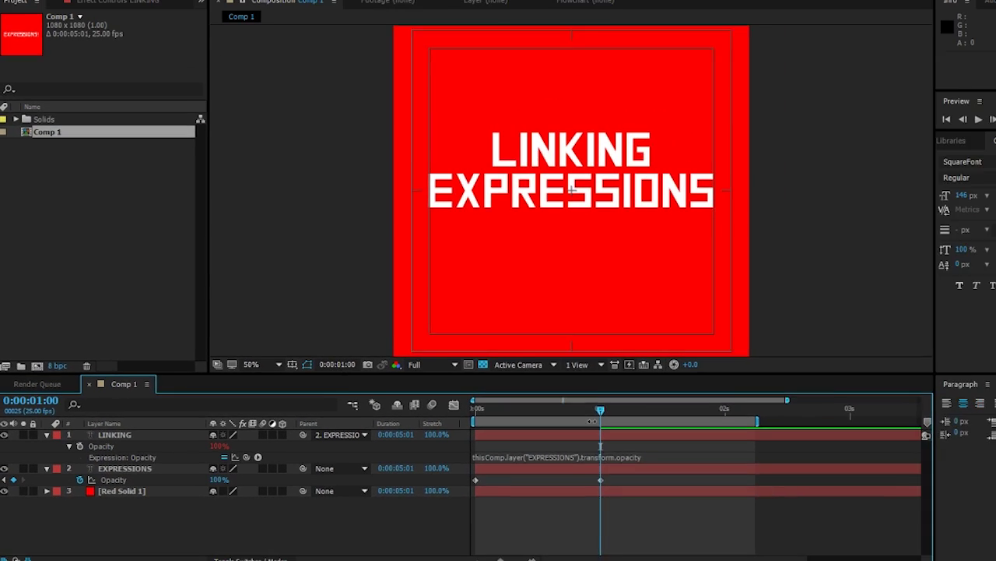
Set LINKING's parent to None and scrub to compare the two linked opacities.
left_click(841, 368)
left_click_drag(561, 416, 572, 443)
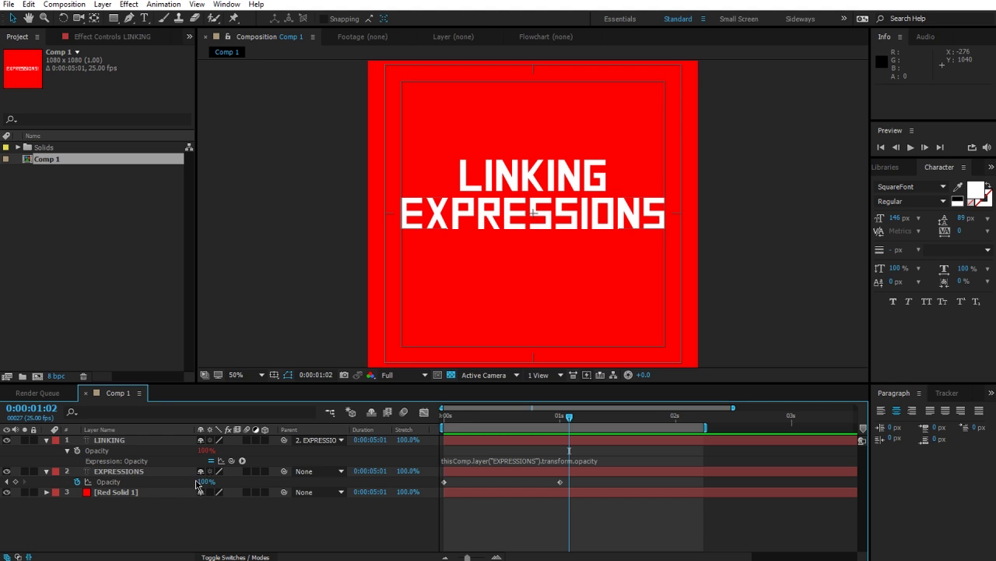
left_click(317, 439)
left_click(320, 453)
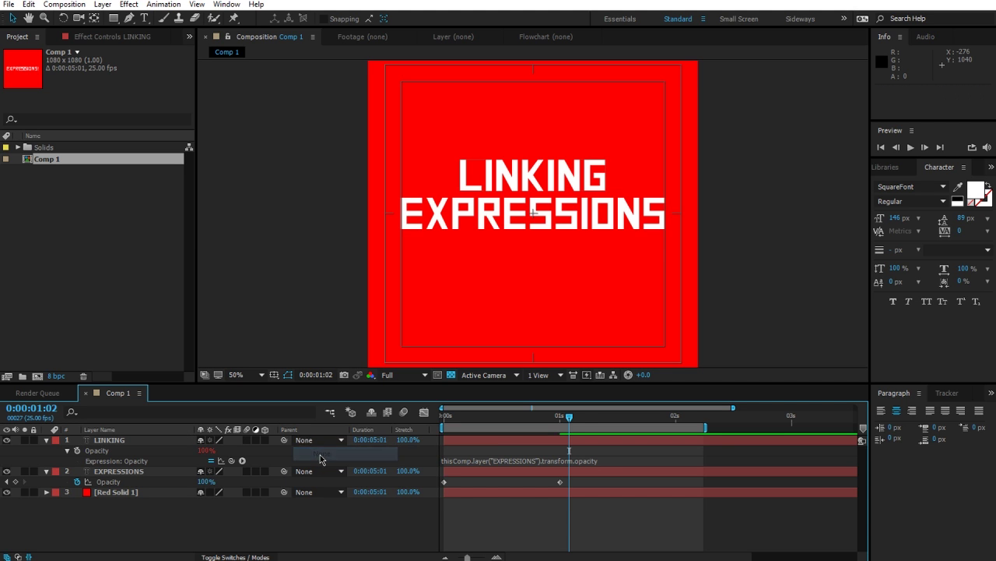
mouse_move(569, 416)
left_mouse_down()
mouse_move(443, 420)
mouse_move(581, 428)
left_mouse_up()
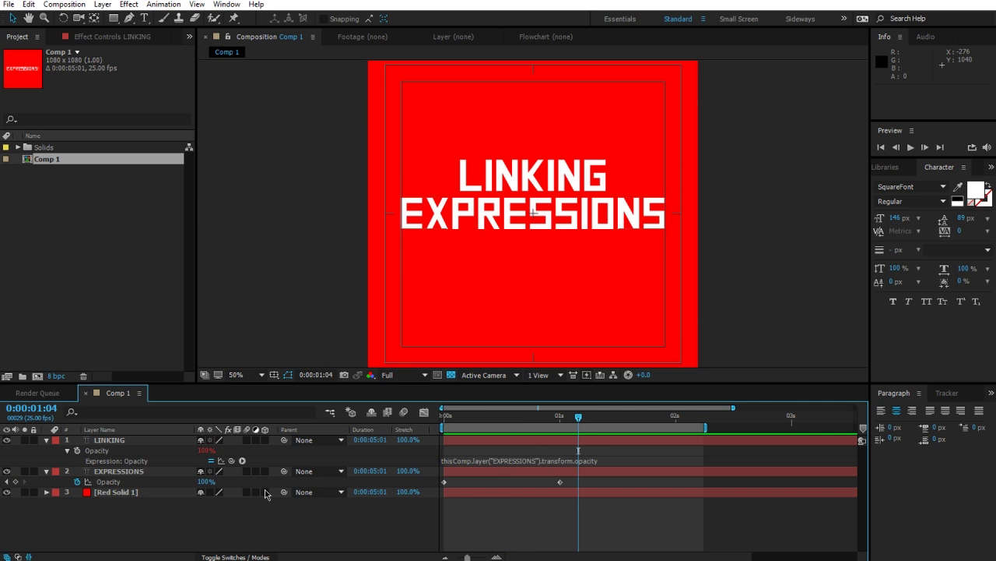
left_click(100, 451)
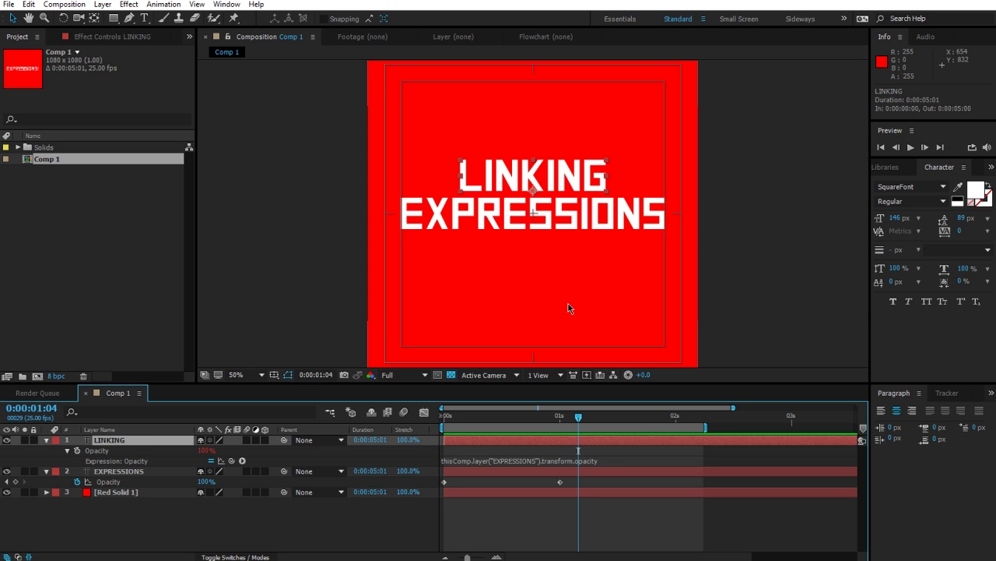
Review LINKING's opacity expression, highlighting its .transform.opacity part, then reselect LINKING's Opacity.
left_click(594, 460)
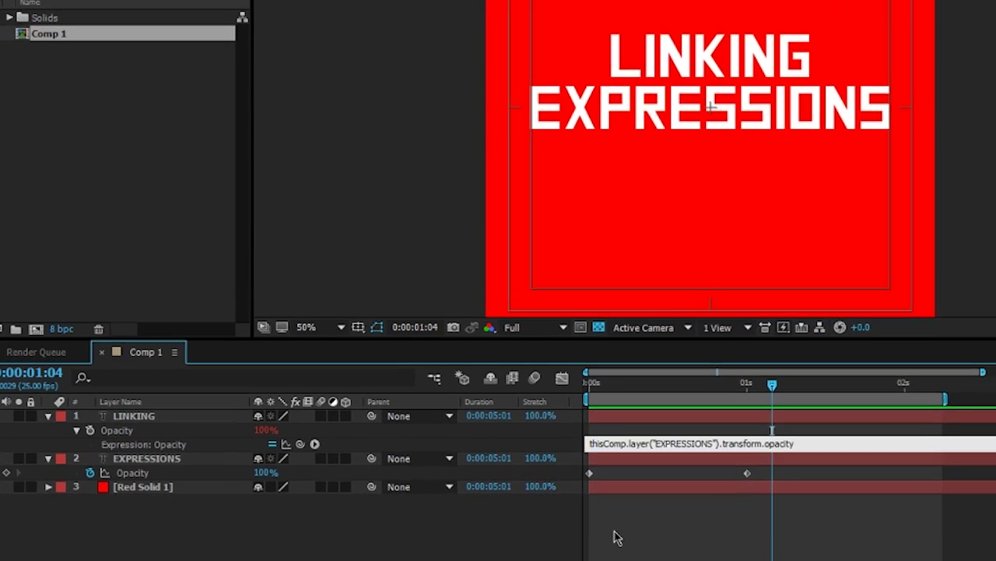
left_click(460, 530)
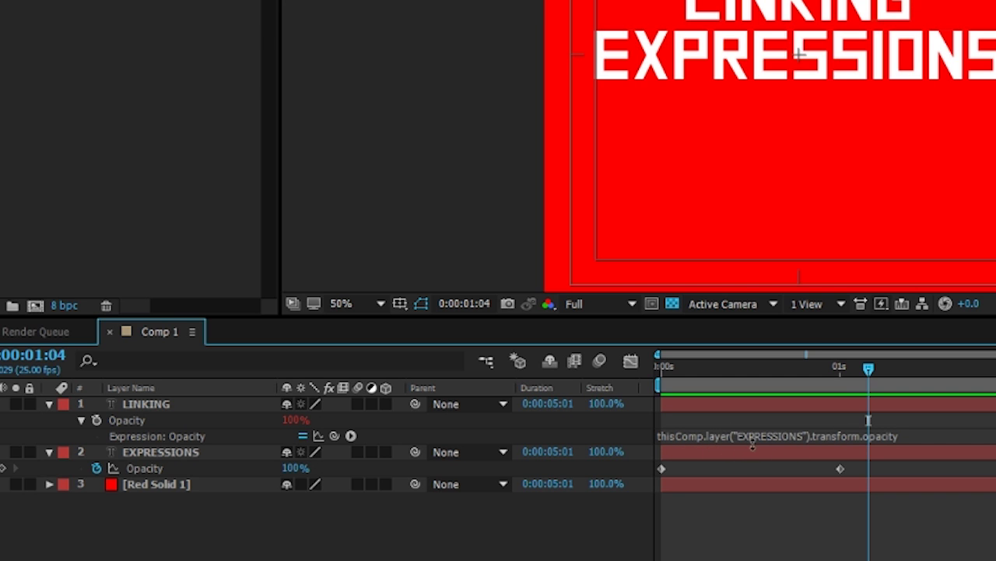
left_click(841, 456)
left_click(833, 434)
left_click_drag(810, 435, 895, 435)
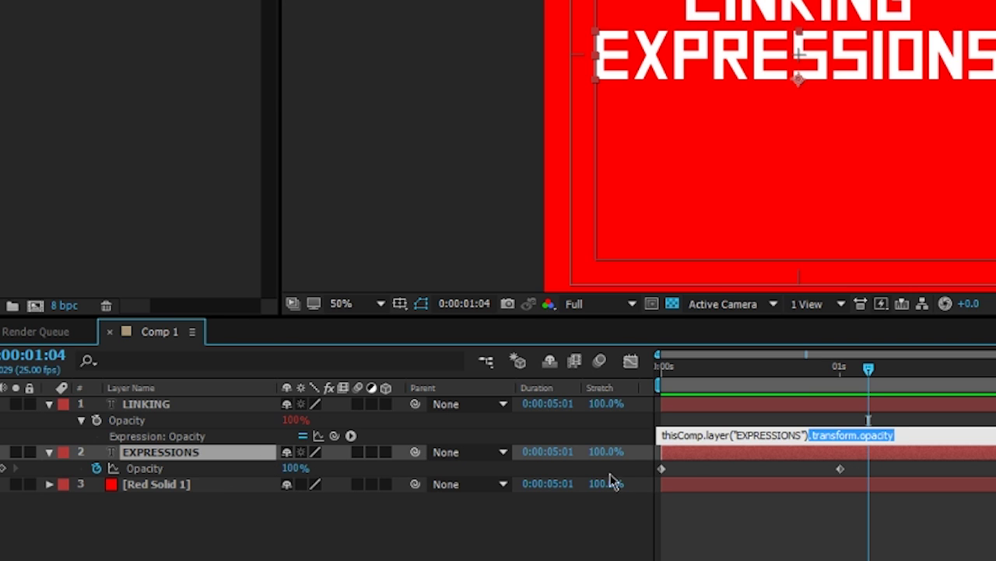
left_click(635, 502)
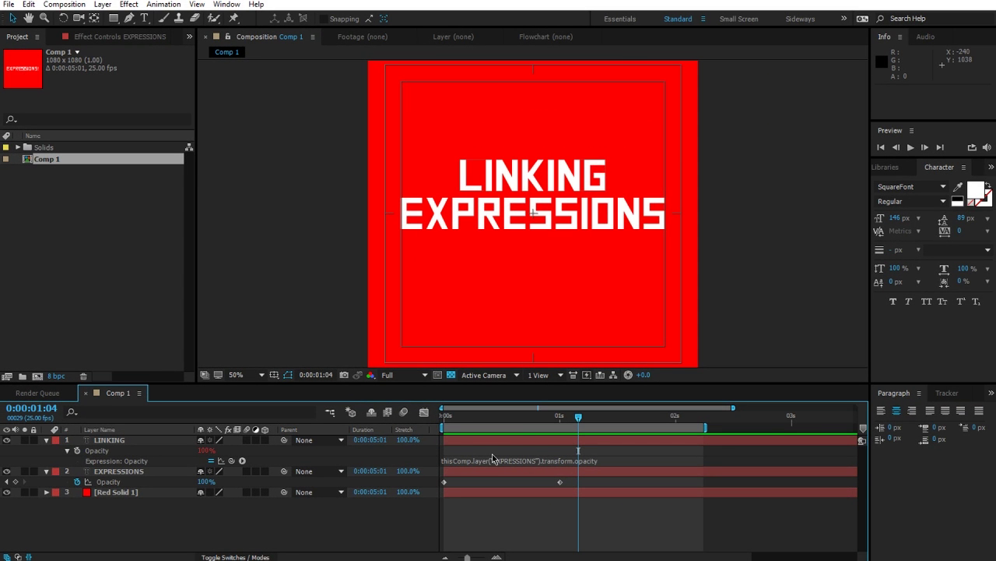
left_click(108, 255)
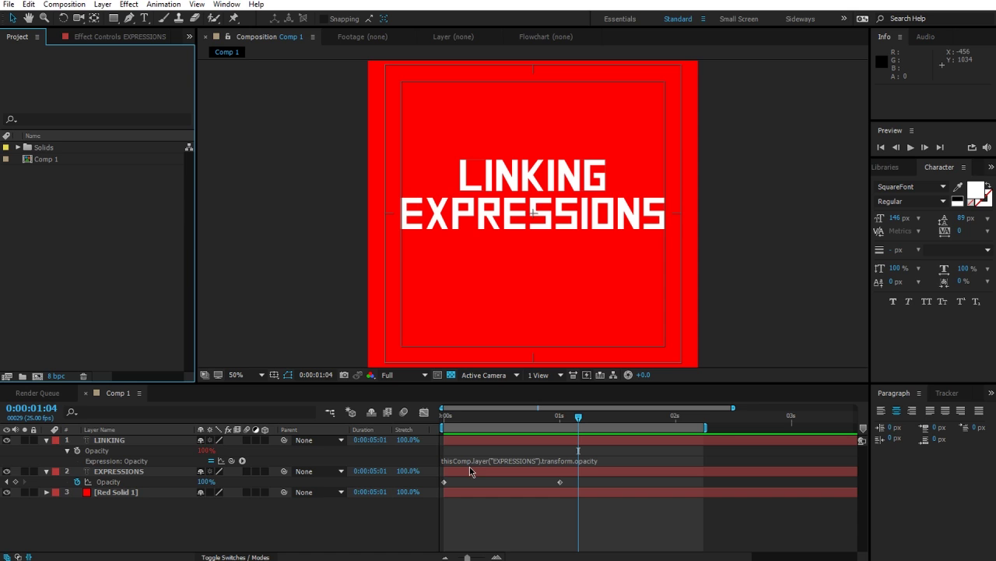
left_click(113, 449)
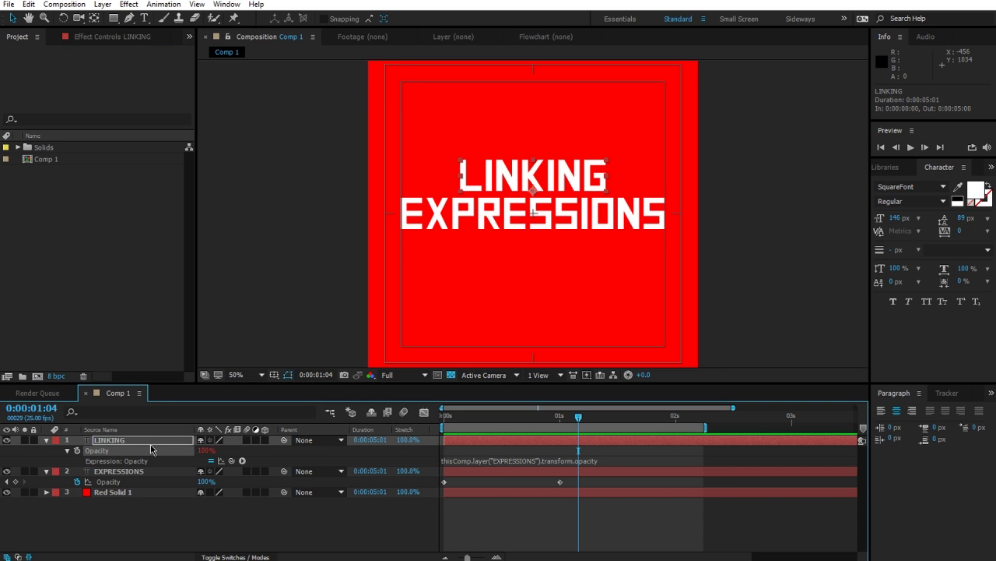
Inspect the opacity expression without changes, then reselect Comp 1 and the LINKING and EXPRESSIONS layers.
left_click(486, 461)
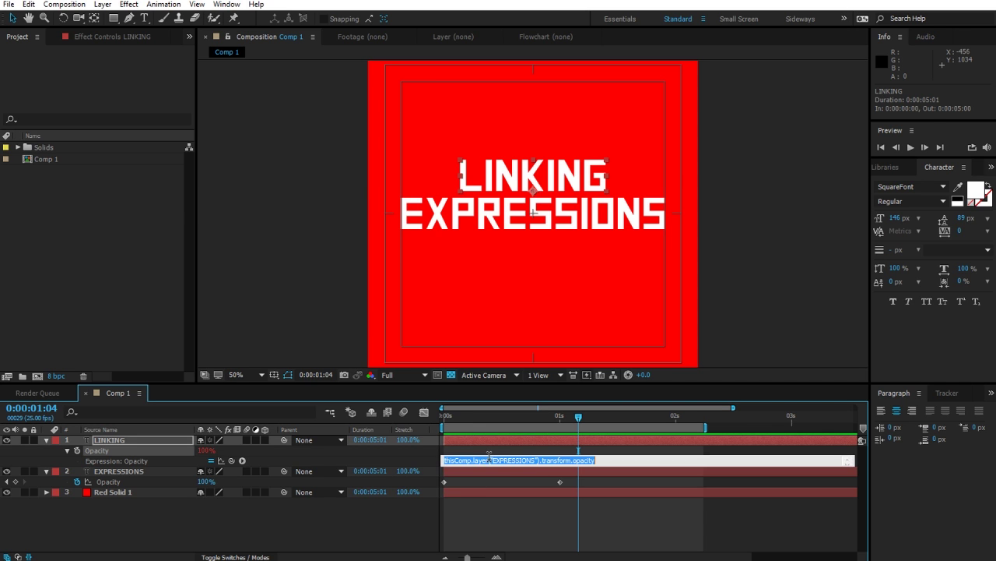
left_click(311, 529)
left_click(53, 159)
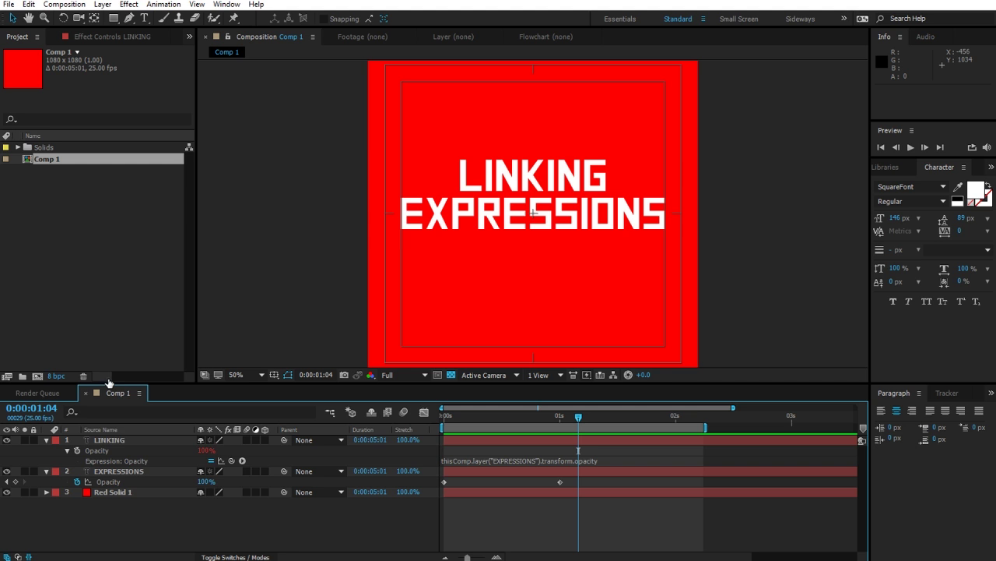
left_click(111, 440)
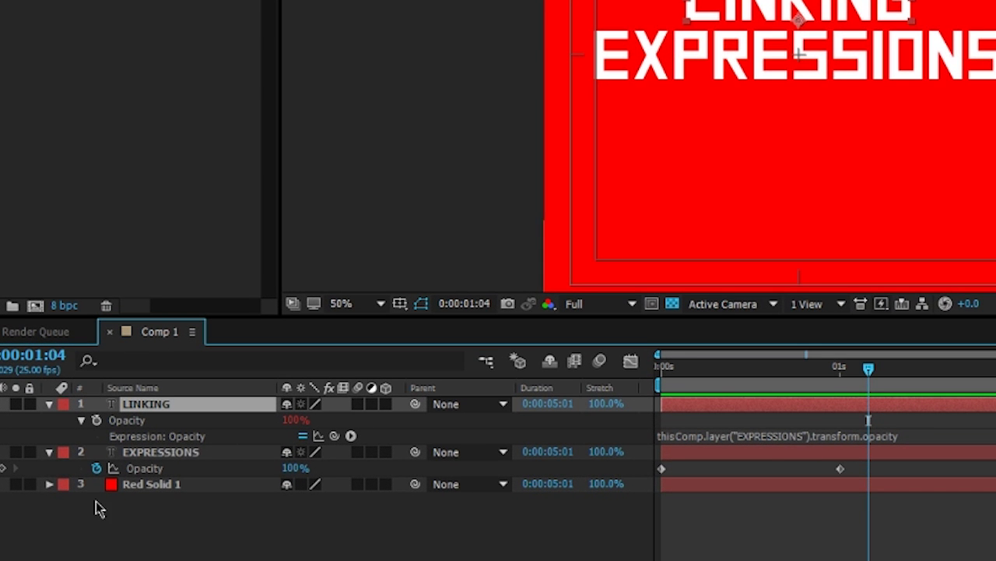
left_click(153, 453)
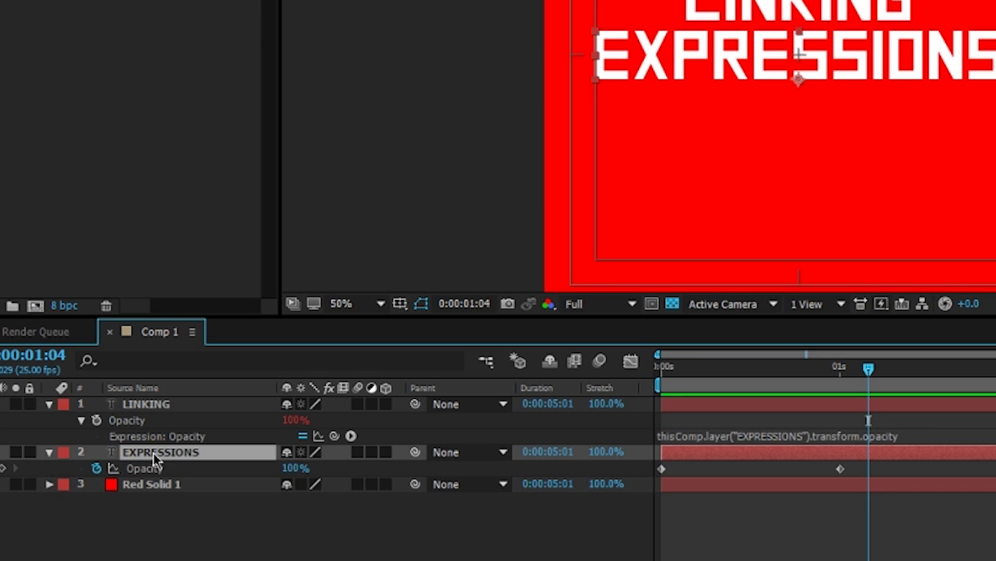
Expand EXPRESSIONS to its Opacity property, then play the opening fade from the start.
left_click(49, 451)
left_click(49, 452)
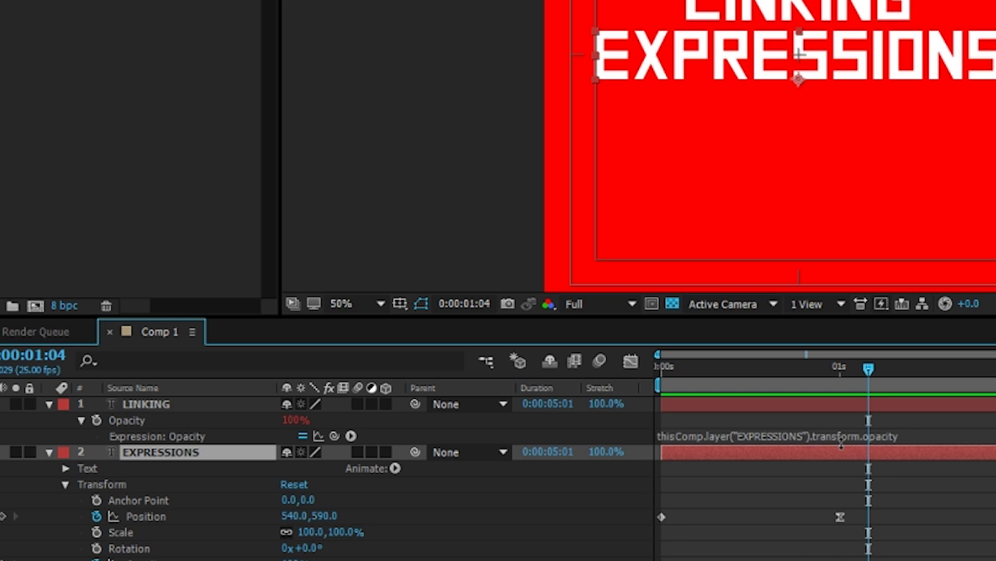
left_click(81, 485)
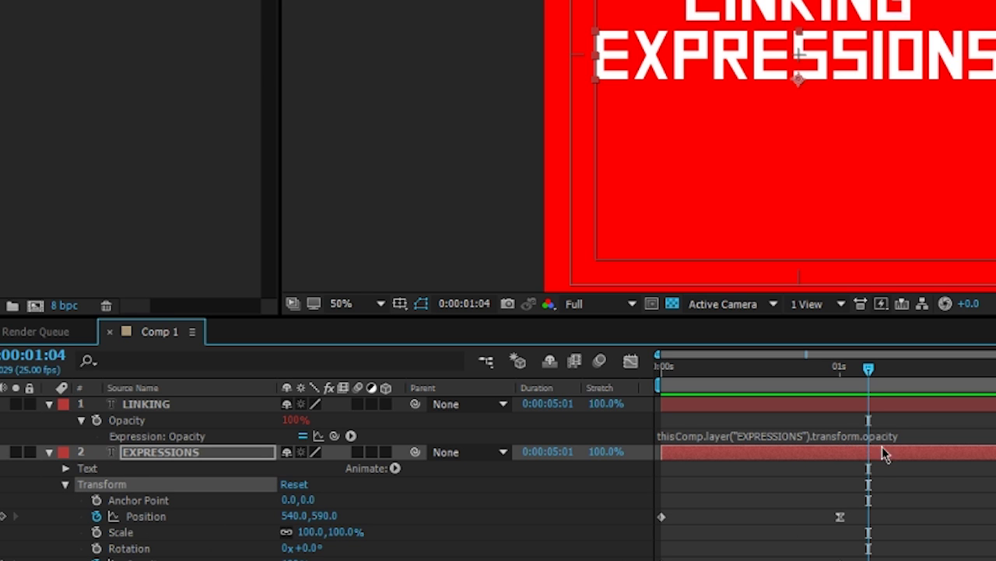
scroll(467, 505, "down", 1)
left_click(120, 550)
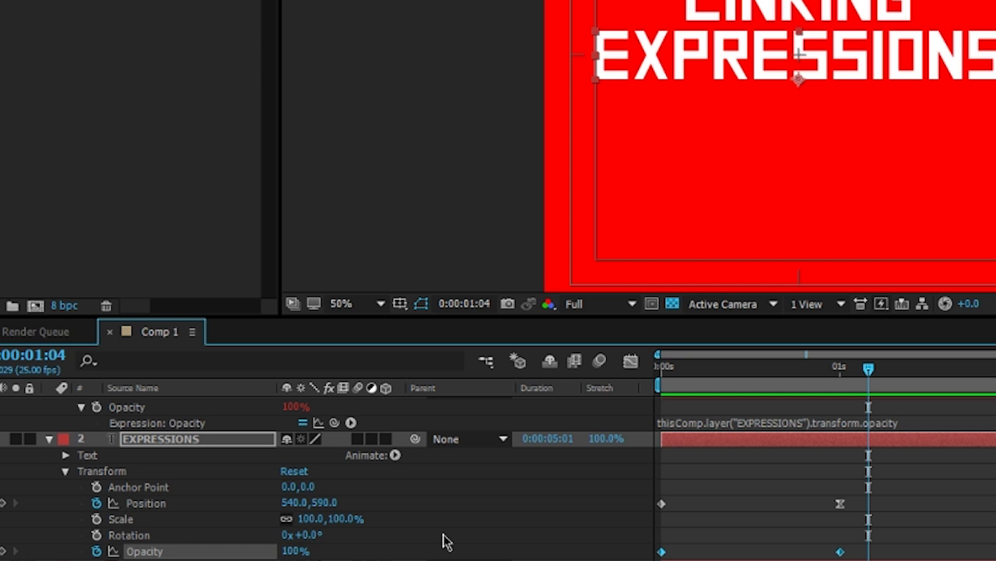
scroll(447, 543, "up", 1)
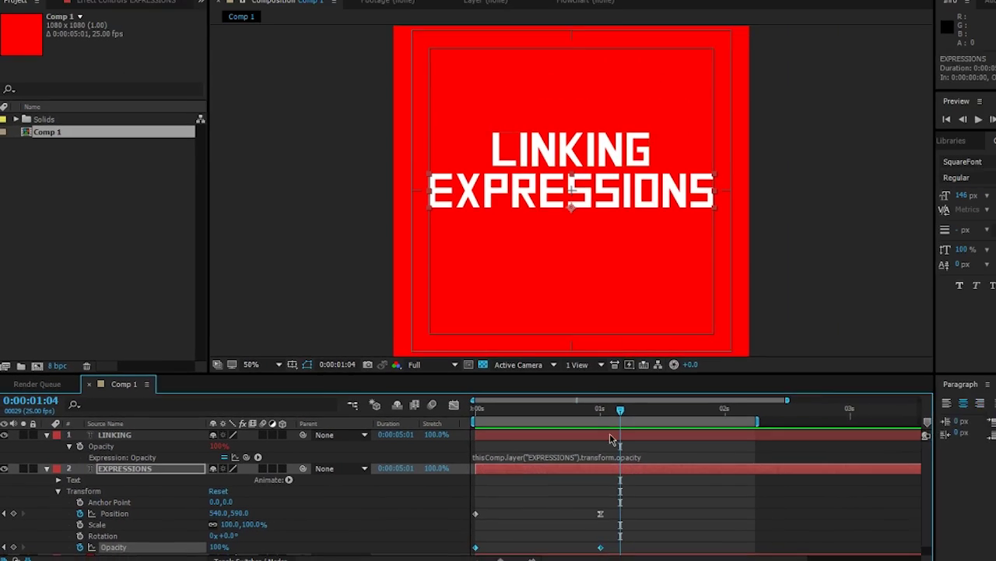
key("Home")
key("space")
key("space")
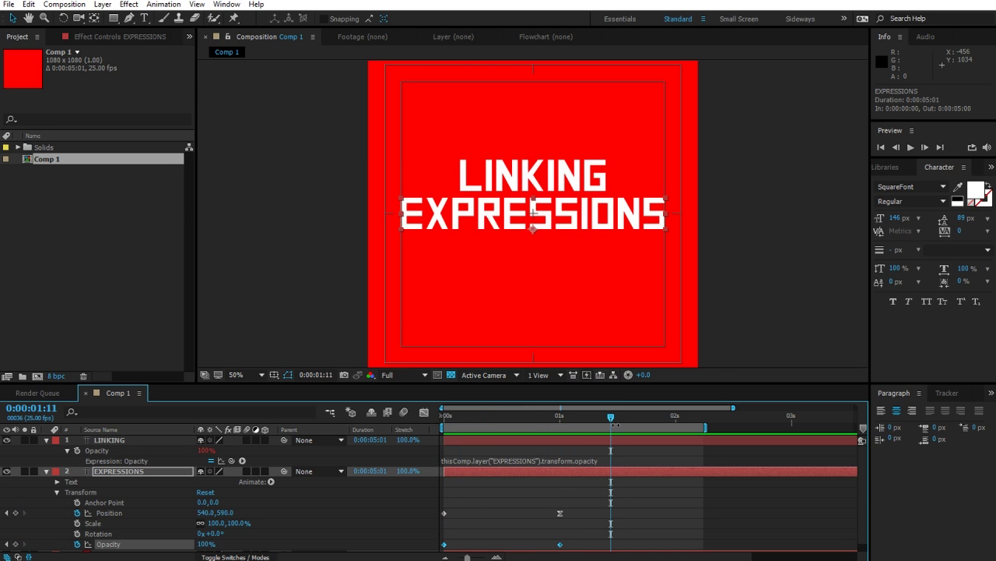
Collapse EXPRESSIONS' properties, glance at LINKING's opacity expression, and select EXPRESSIONS.
left_click(46, 471)
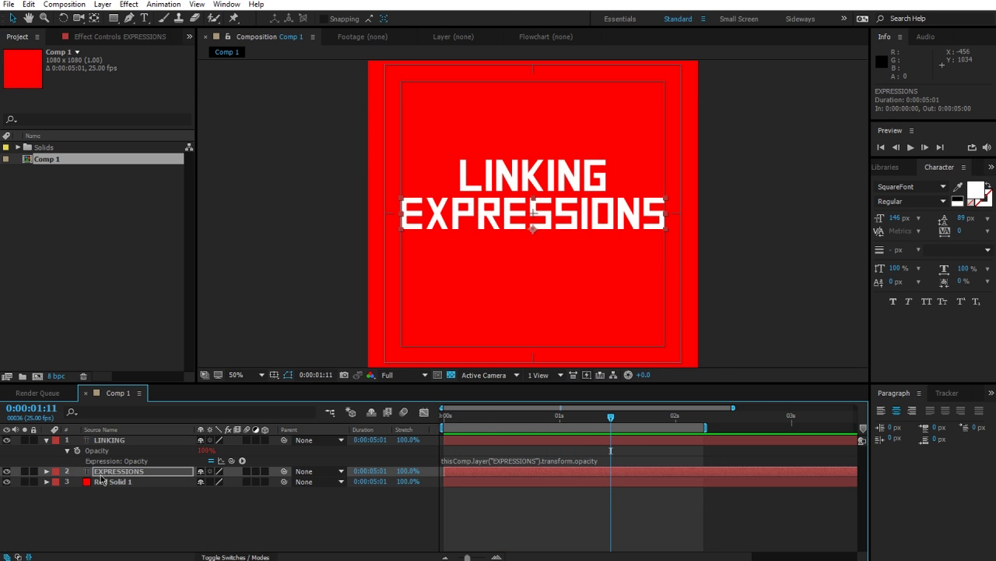
left_click(201, 508)
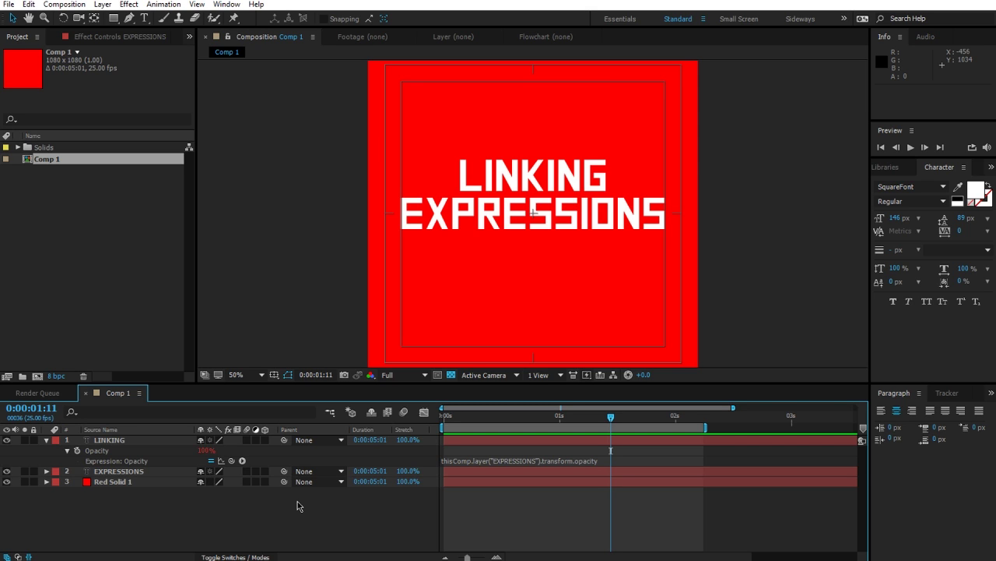
left_click(569, 458)
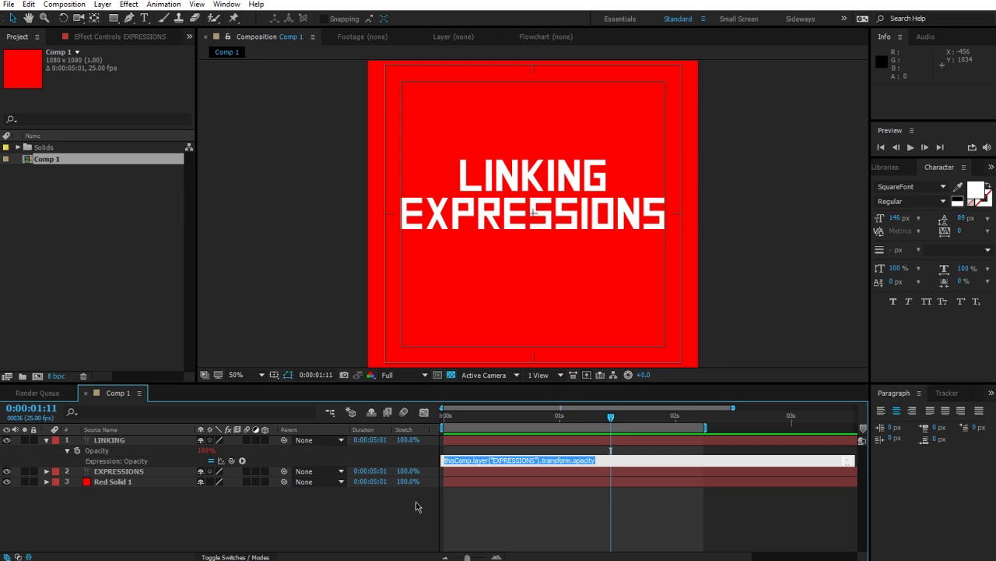
left_click(327, 510)
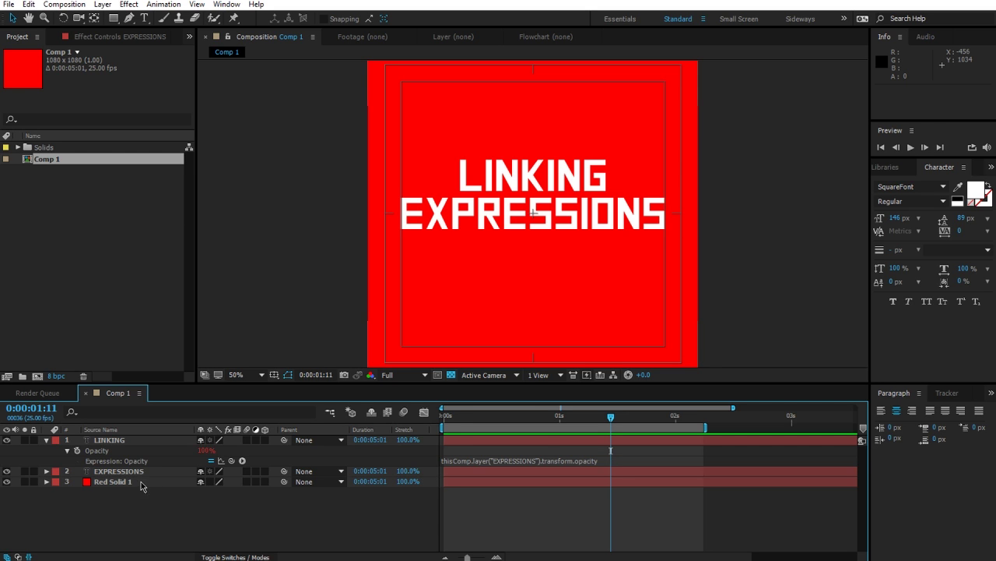
left_click(134, 472)
Enable Rotation keyframes on EXPRESSIONS and enter a 90° rotation at two seconds.
key("r")
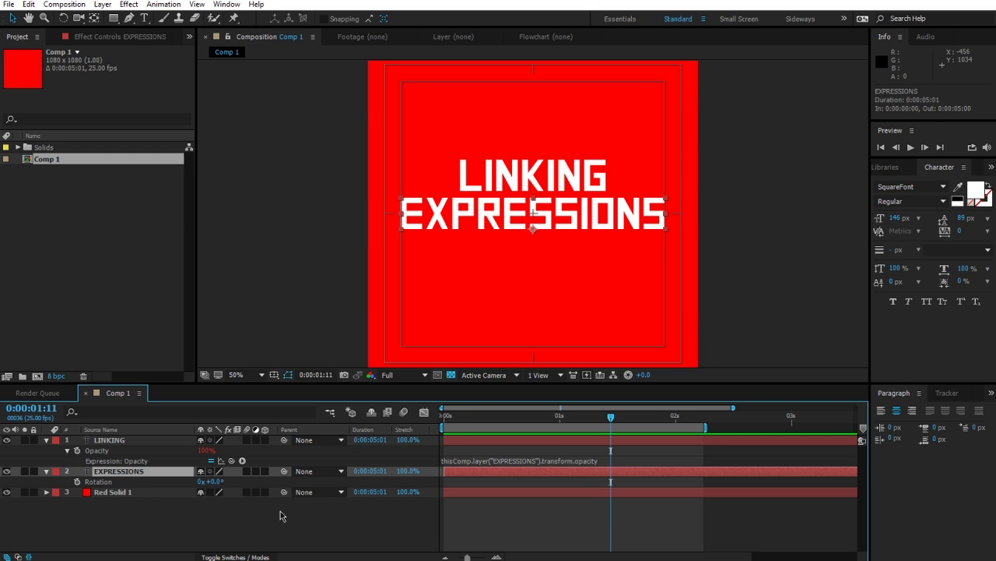
left_click(440, 415)
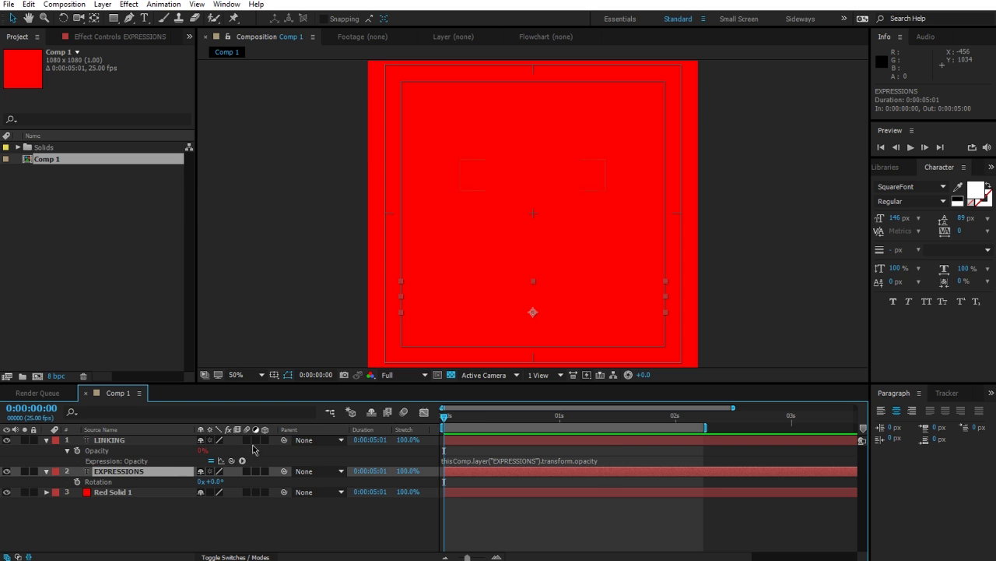
left_click(77, 481)
left_click_drag(528, 419, 675, 416)
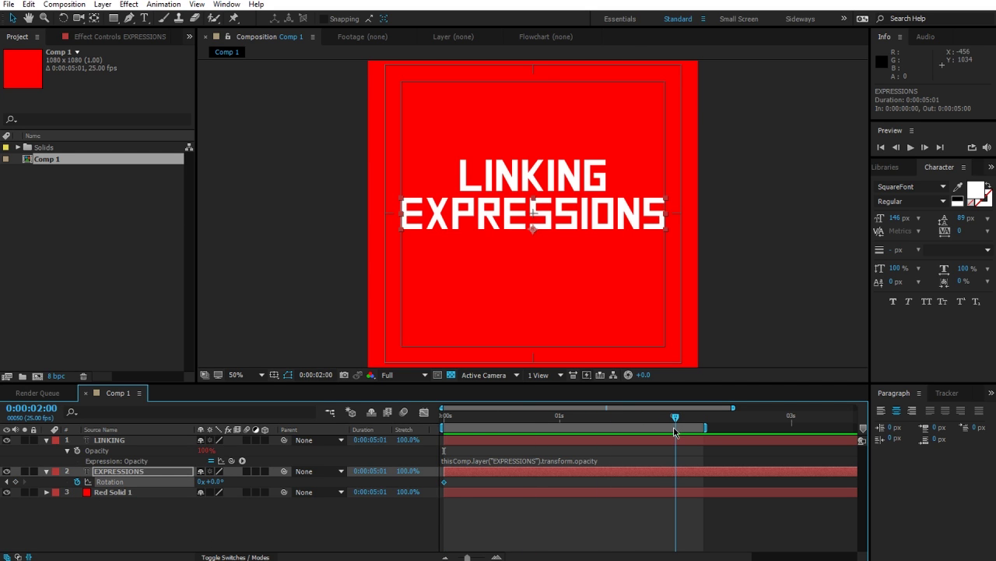
left_click(215, 482)
type("90")
key("Return")
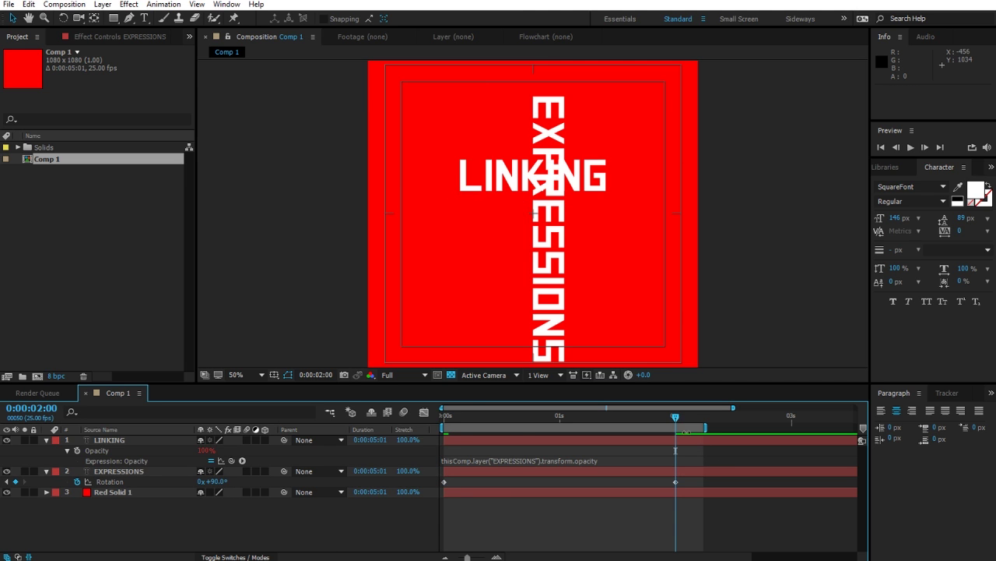
Move the 90° keyframe to 0:00 so the text turns upright by 2 seconds, and preview.
mouse_move(678, 420)
left_mouse_down()
mouse_move(446, 416)
mouse_move(683, 417)
left_mouse_up()
mouse_move(676, 482)
left_mouse_down()
mouse_move(486, 482)
mouse_move(675, 490)
left_mouse_up()
left_click_drag(484, 482, 444, 483)
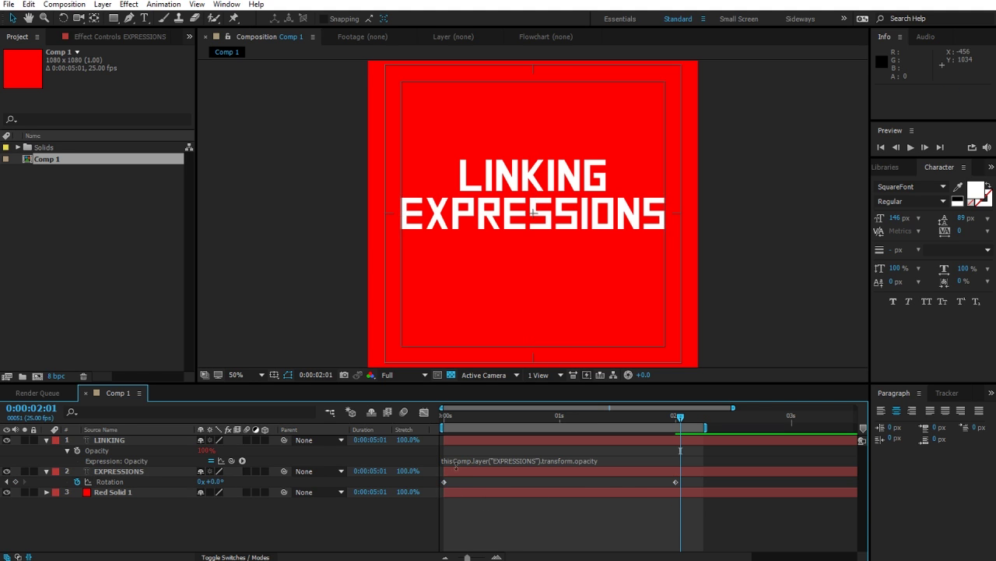
left_click(447, 424)
key("space")
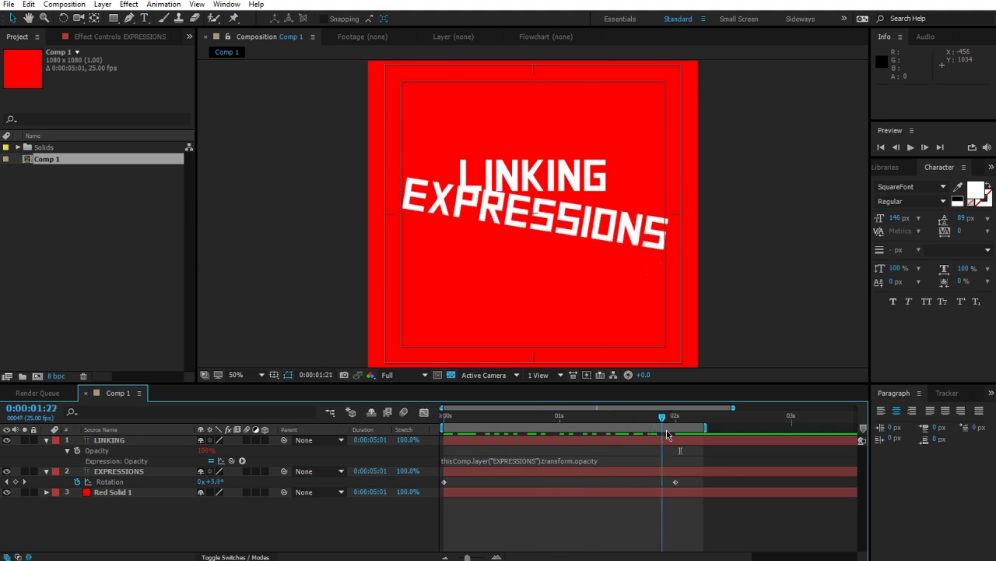
left_click_drag(445, 421, 690, 421)
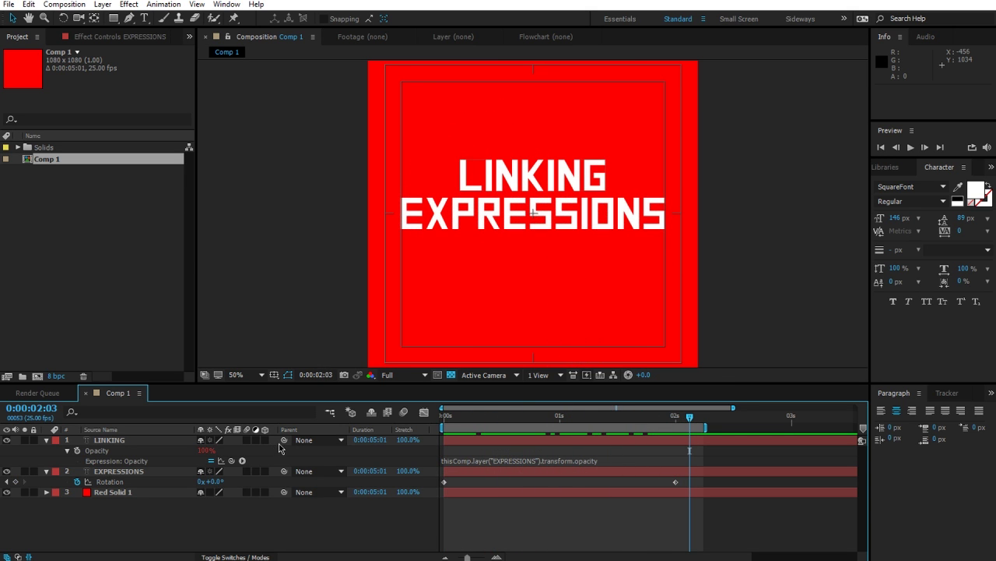
Parent LINKING to EXPRESSIONS, scrub to watch both words rotate, and show EXPRESSIONS' Position.
left_click_drag(284, 439, 113, 472)
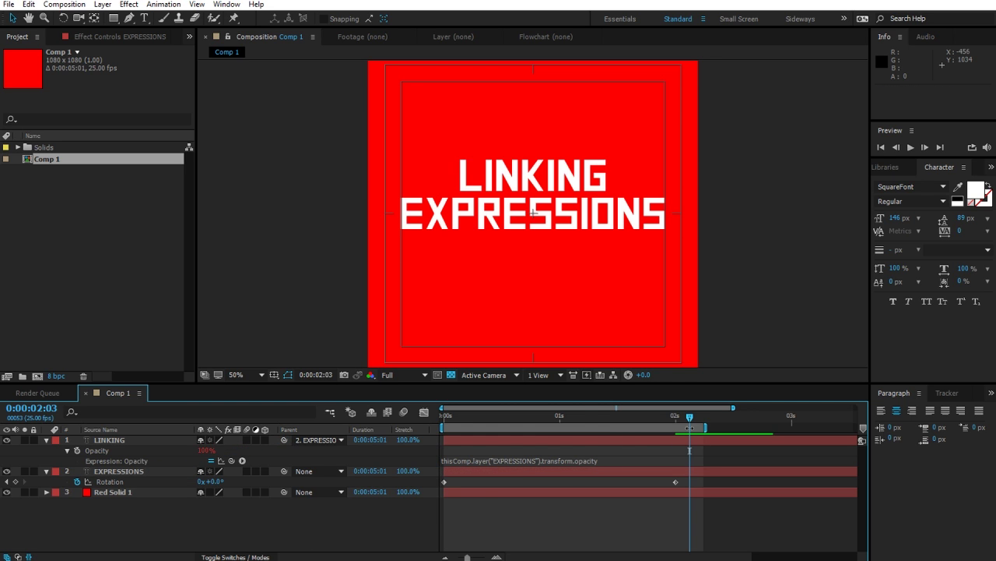
left_click_drag(690, 418, 485, 419)
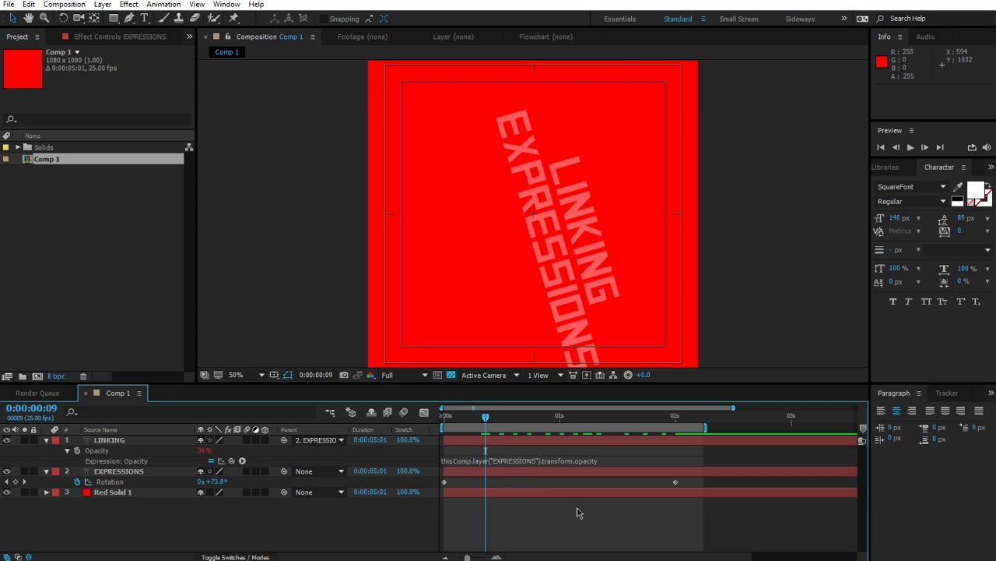
left_click_drag(488, 417, 695, 417)
left_click(124, 471)
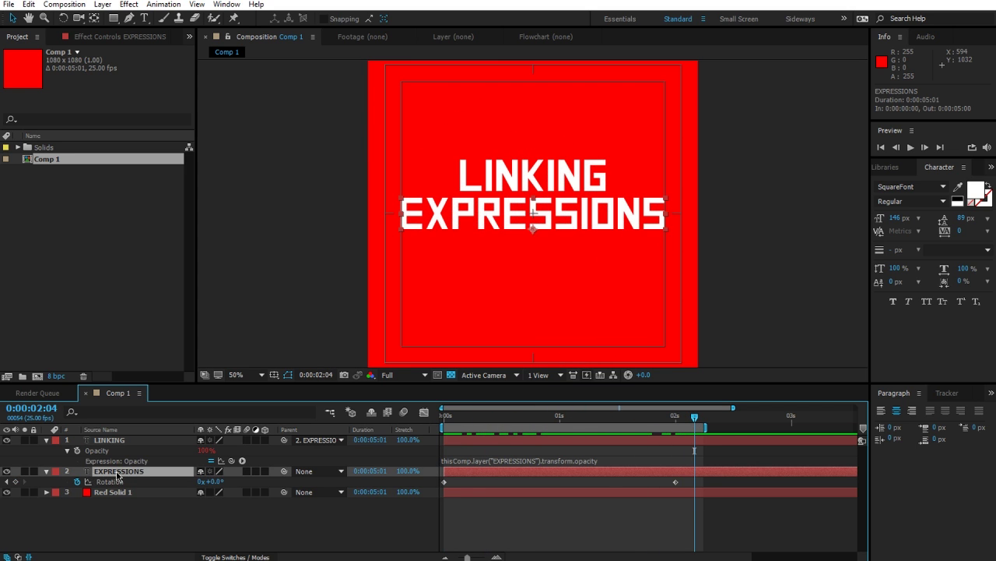
key("p")
left_click(181, 441)
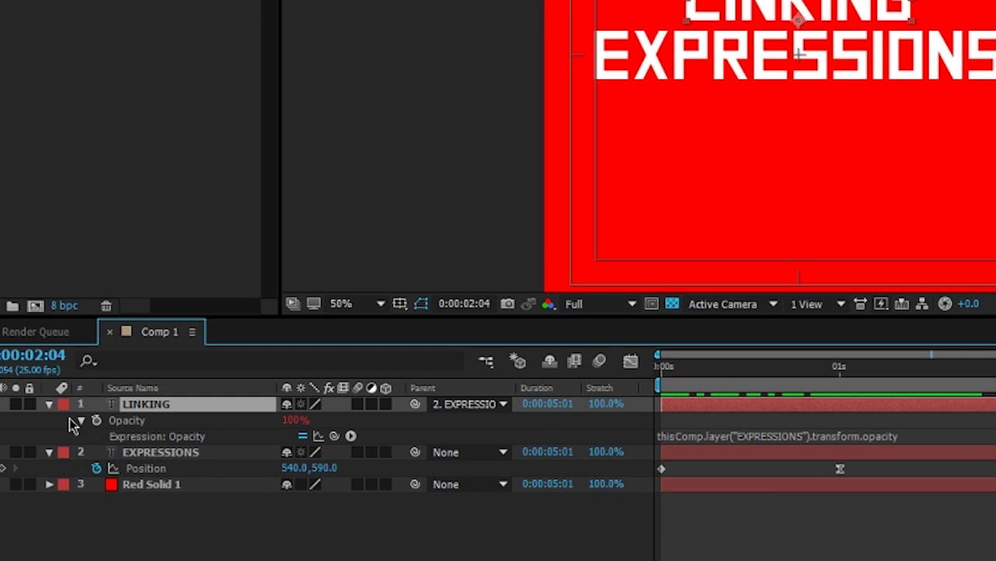
Give LINKING's Rotation the expression thisComp.layer("EXPRESSIONS").transform.rotation via the pick whip.
key("r")
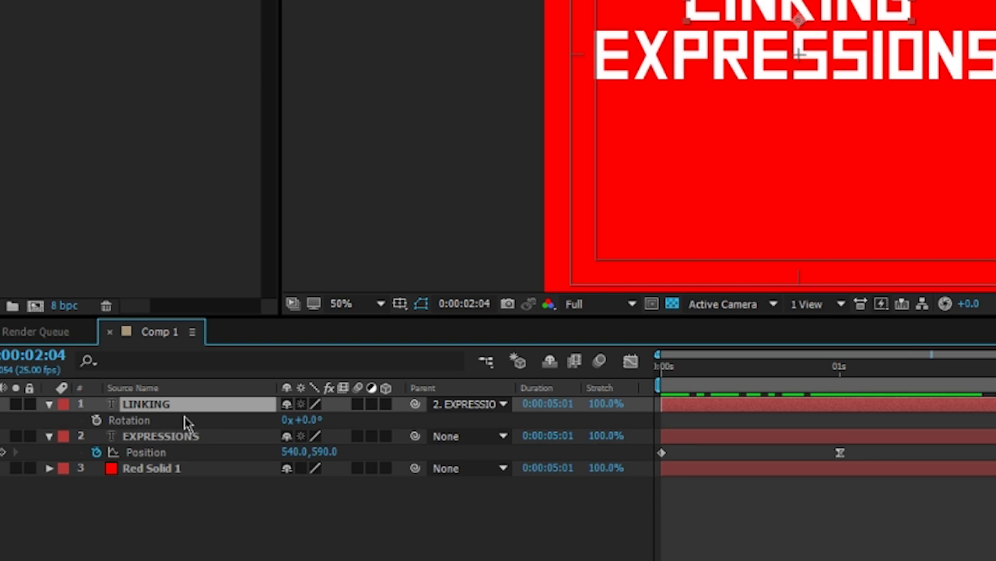
left_click(97, 421, "alt")
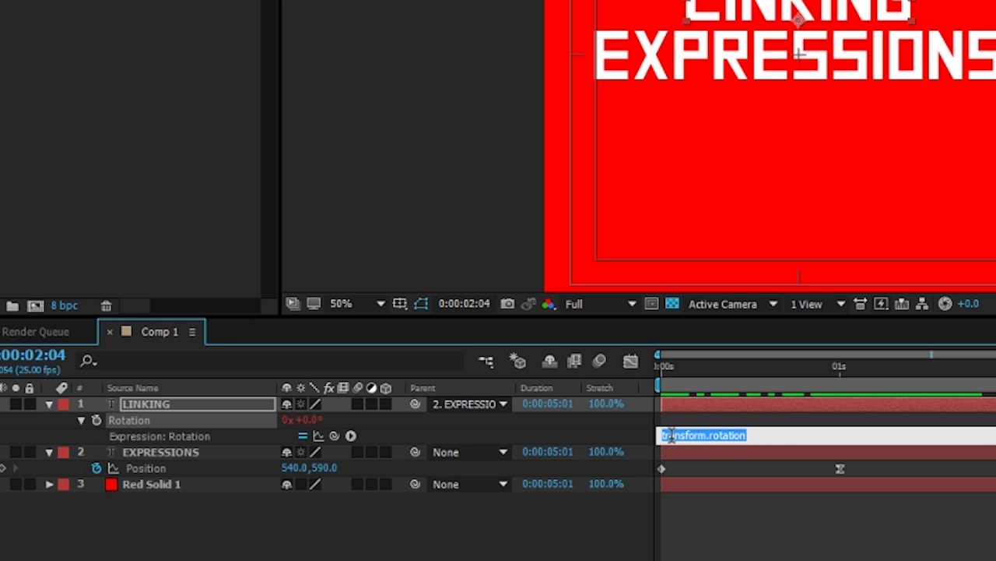
left_click(756, 436)
left_click(26, 498)
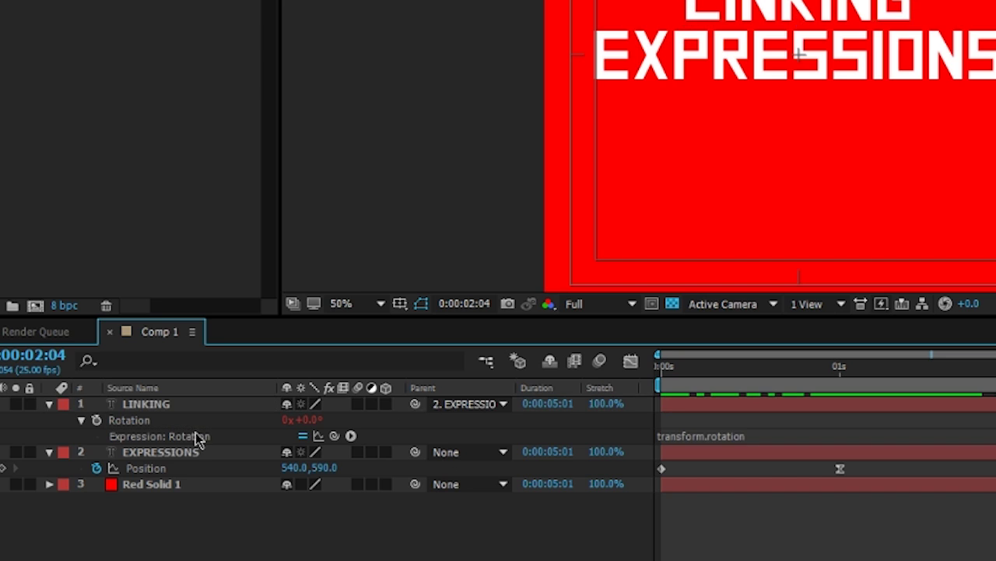
left_click(162, 454)
key("r")
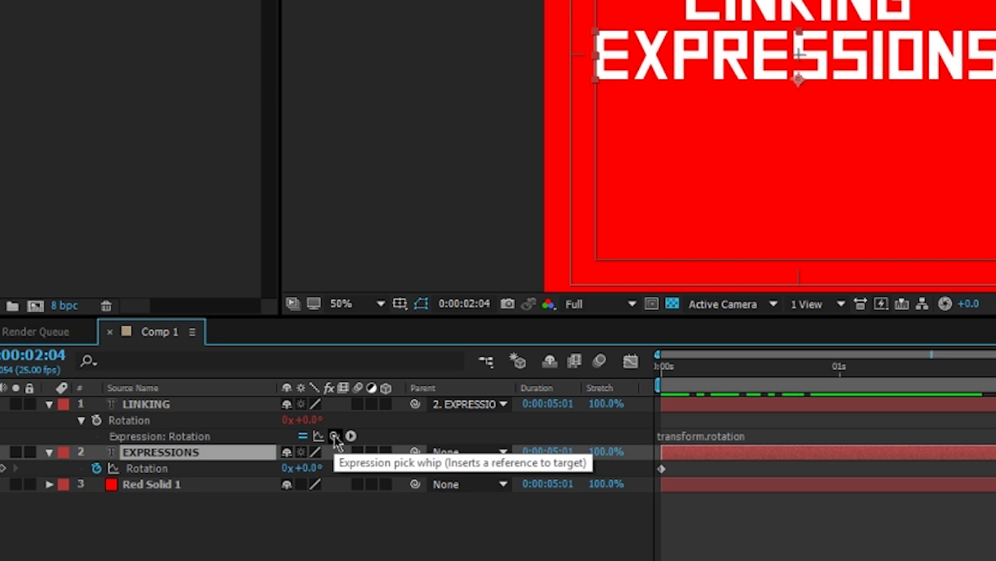
left_click_drag(335, 437, 205, 473)
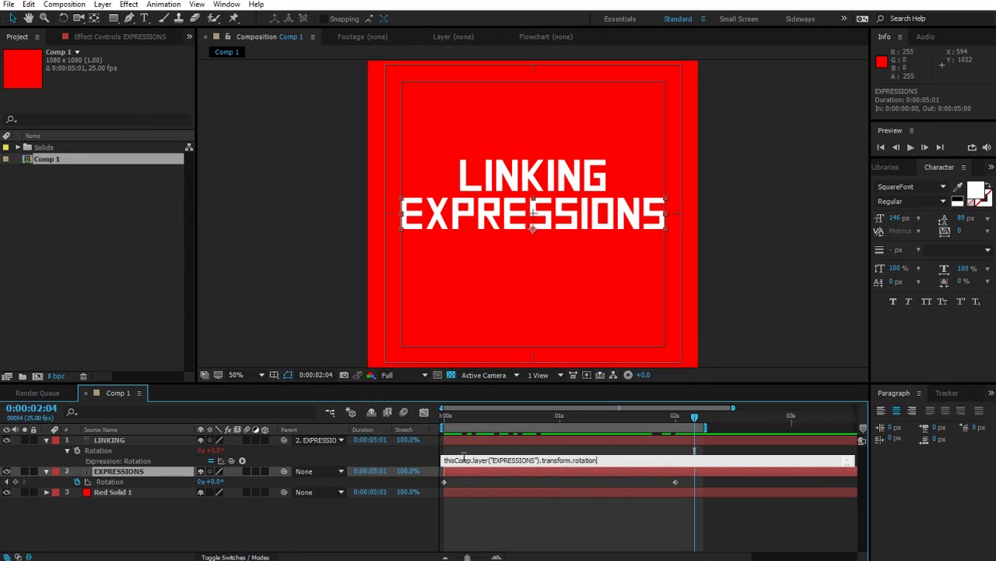
left_click(366, 462)
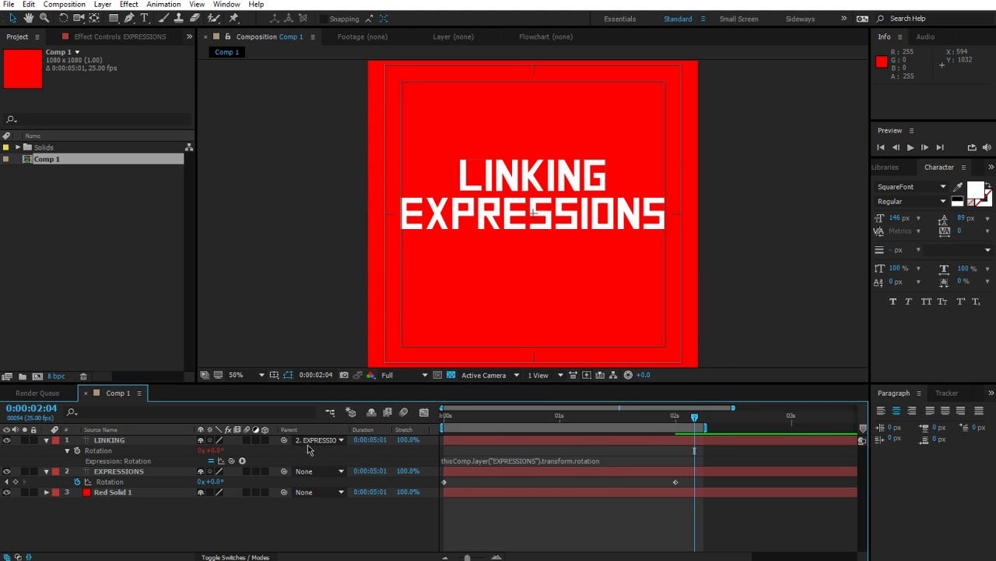
Set LINKING's parent to None and scrub to confirm both rotate from 90° to 0°.
left_click(308, 442)
left_click(319, 453)
left_click_drag(450, 425, 591, 421)
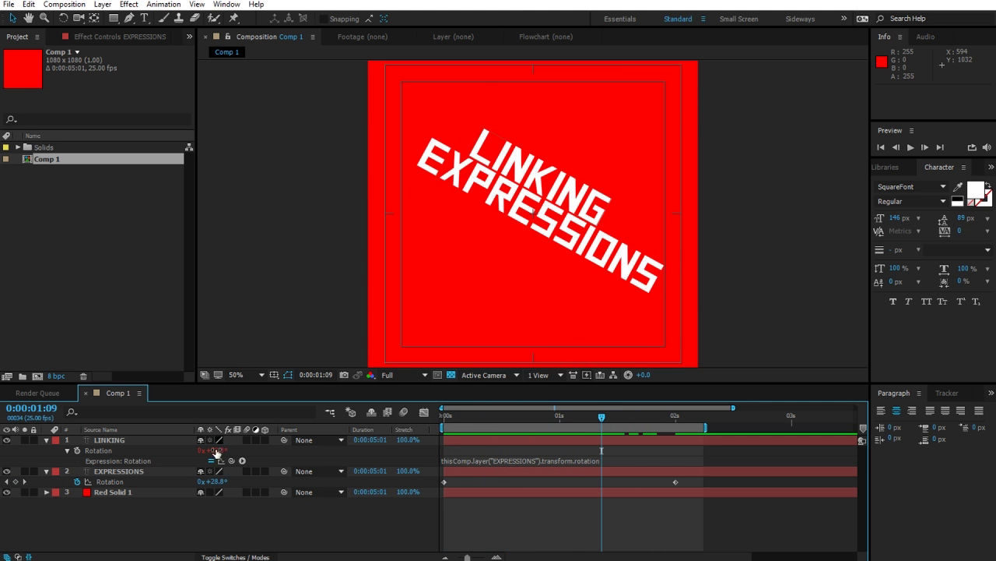
mouse_move(601, 418)
left_mouse_down()
mouse_move(685, 418)
mouse_move(593, 418)
left_mouse_up()
left_click_drag(443, 420, 676, 447)
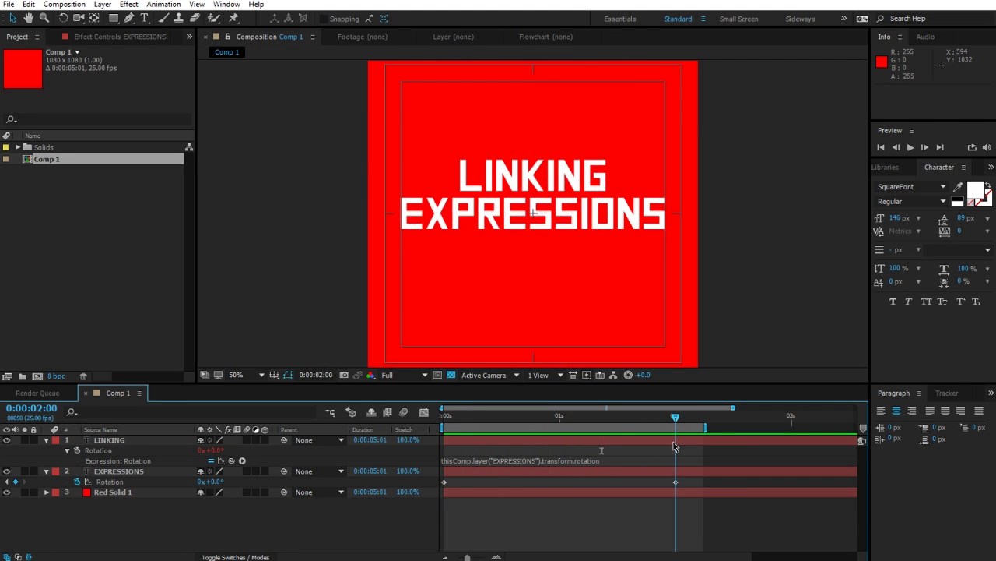
left_click(688, 482)
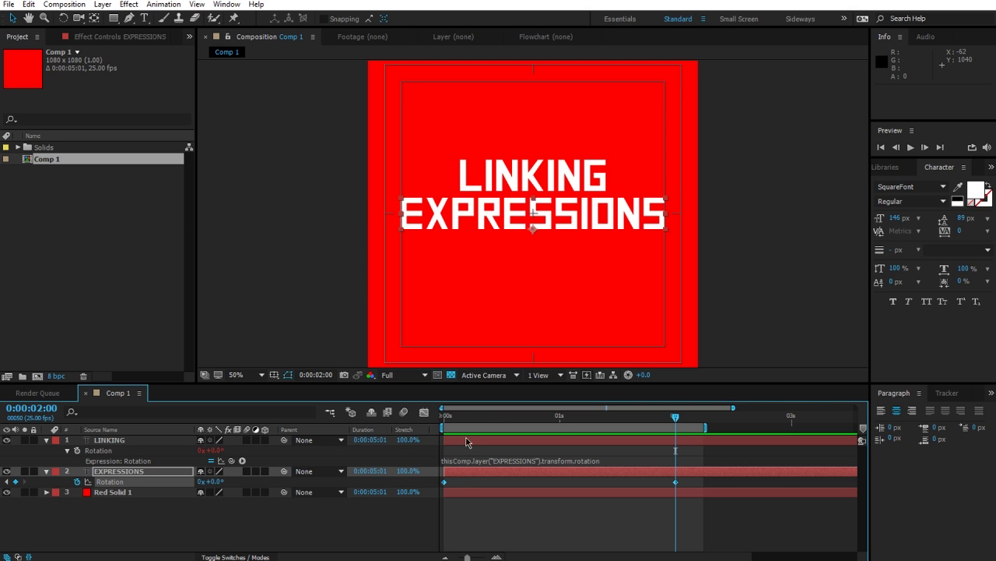
left_click(440, 414)
left_click(439, 414)
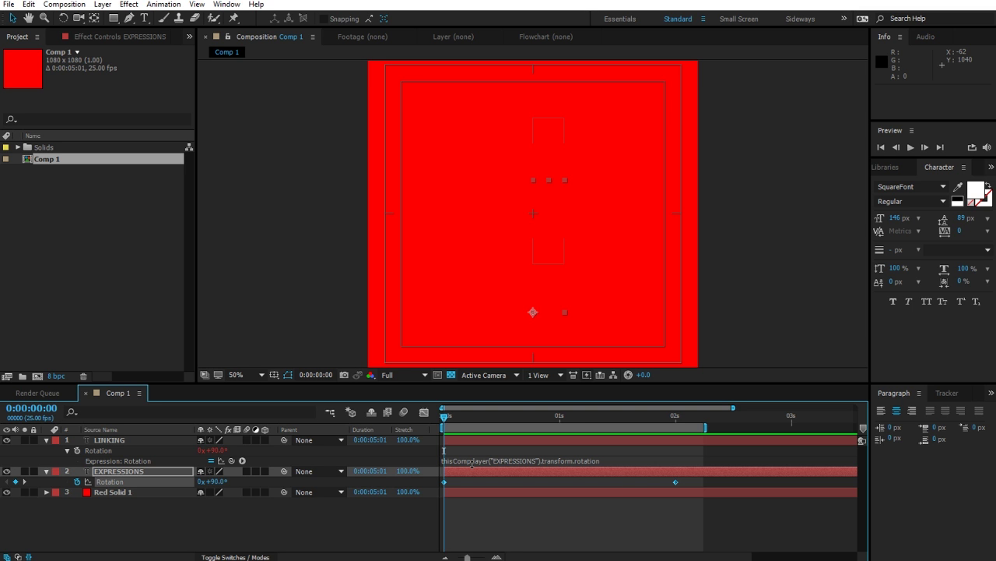
Append *-1 to LINKING's rotation expression so it reads -90° against EXPRESSIONS' +90°.
left_click(607, 461)
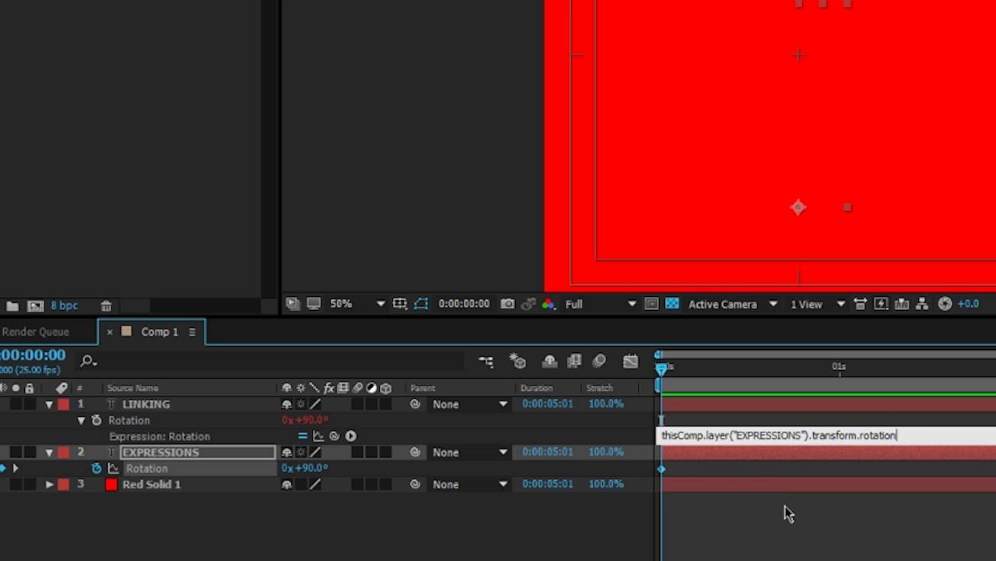
type("*-1")
left_click(338, 430)
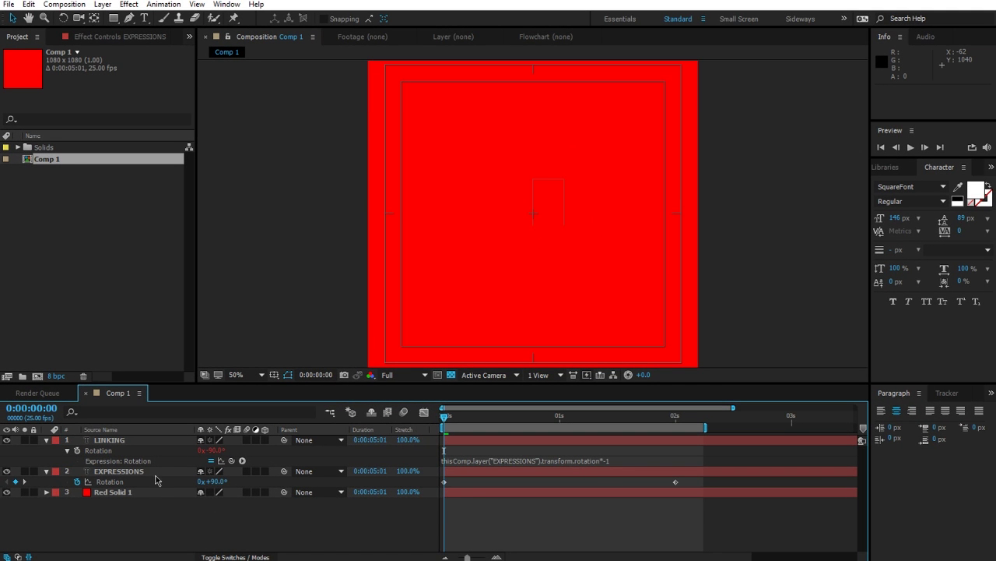
left_click(155, 473)
Preview LINKING's counter-rotation by scrubbing time and test-spinning EXPRESSIONS, then undo the test spin.
left_click(151, 442)
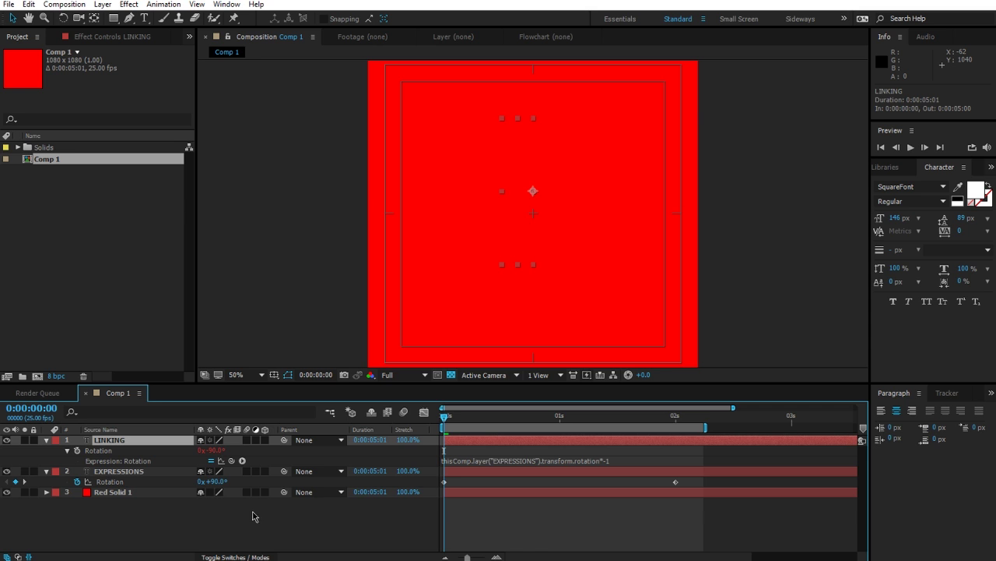
left_click_drag(446, 423, 680, 440)
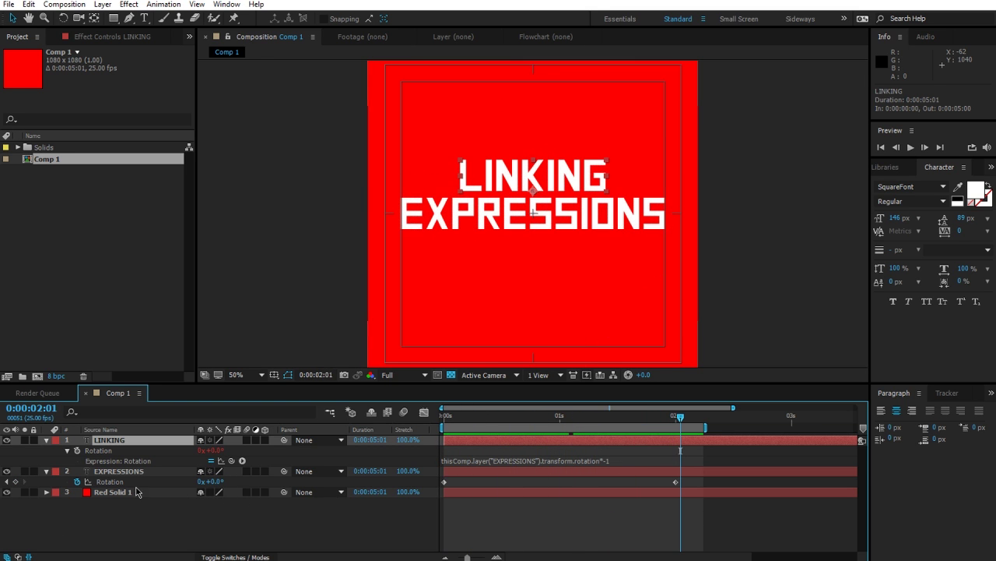
left_click(7, 481)
left_click_drag(222, 486, 300, 515)
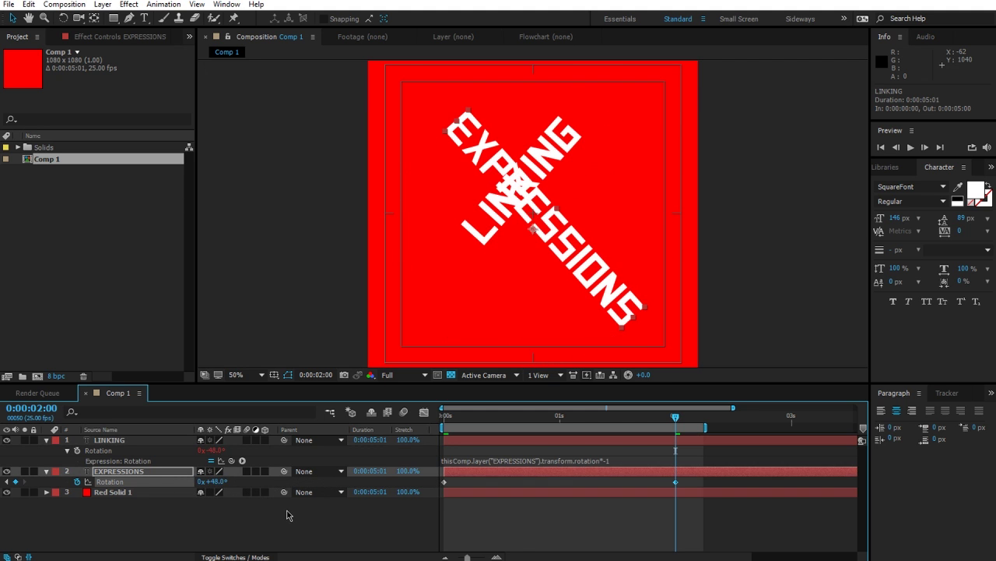
key("ctrl+z")
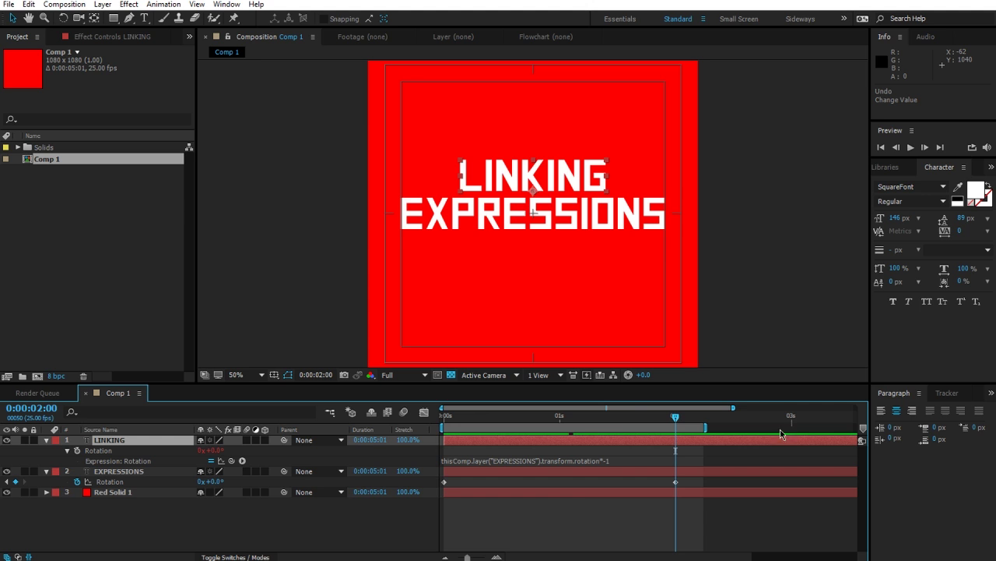
left_click_drag(691, 415, 693, 456)
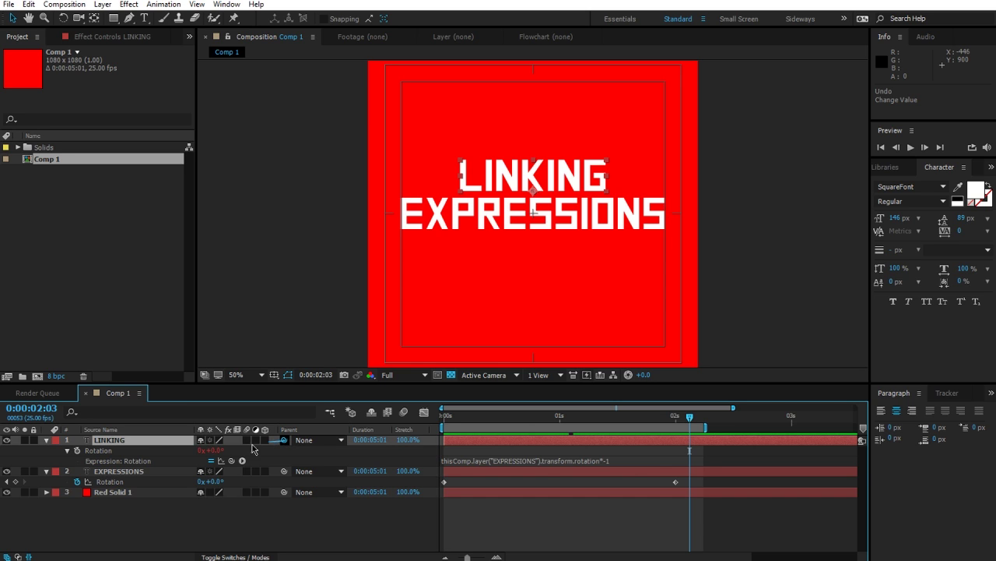
Parent LINKING to EXPRESSIONS and scrub the timeline to confirm LINKING stays level.
left_click_drag(252, 448, 112, 472)
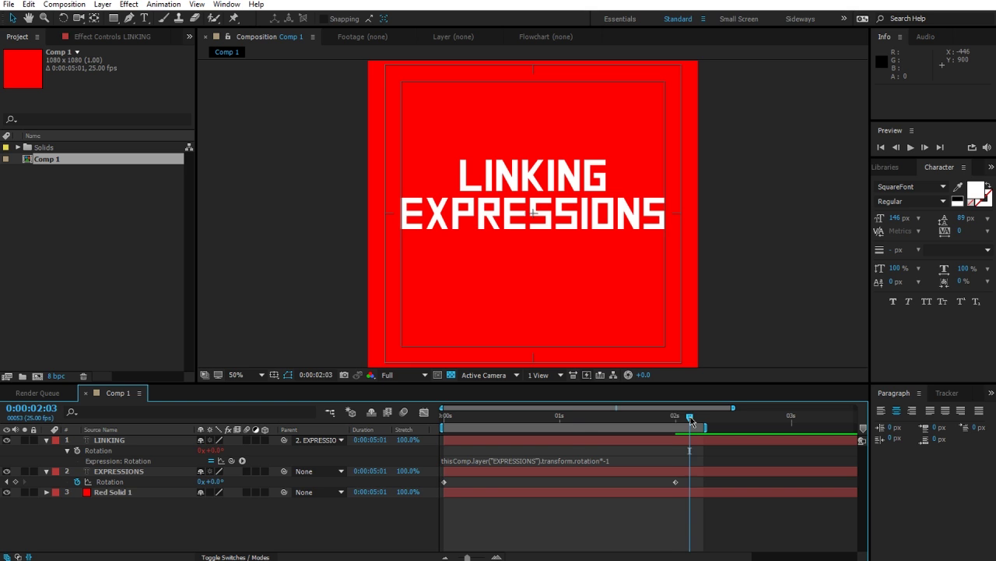
left_click_drag(692, 421, 487, 426)
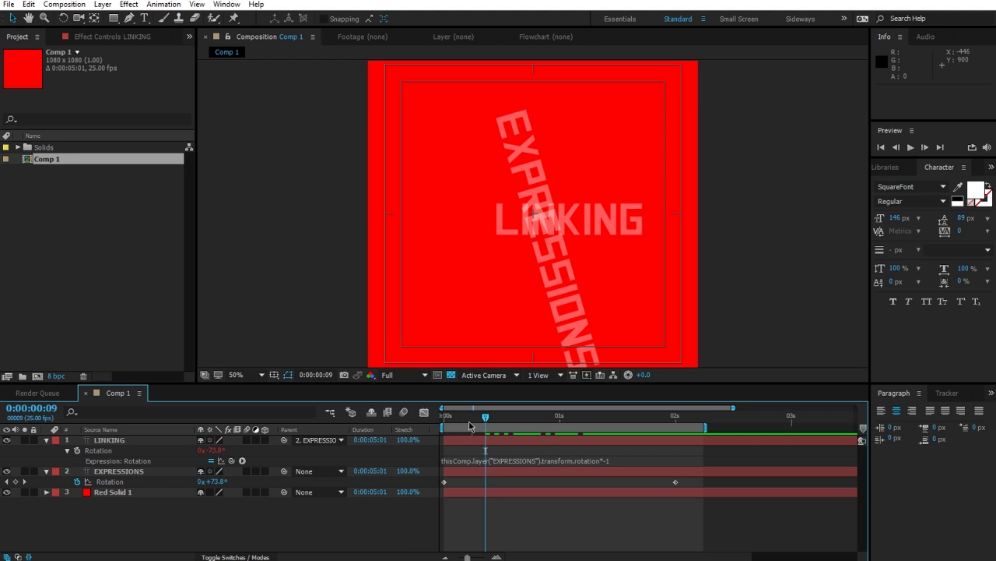
left_click_drag(469, 425, 568, 451)
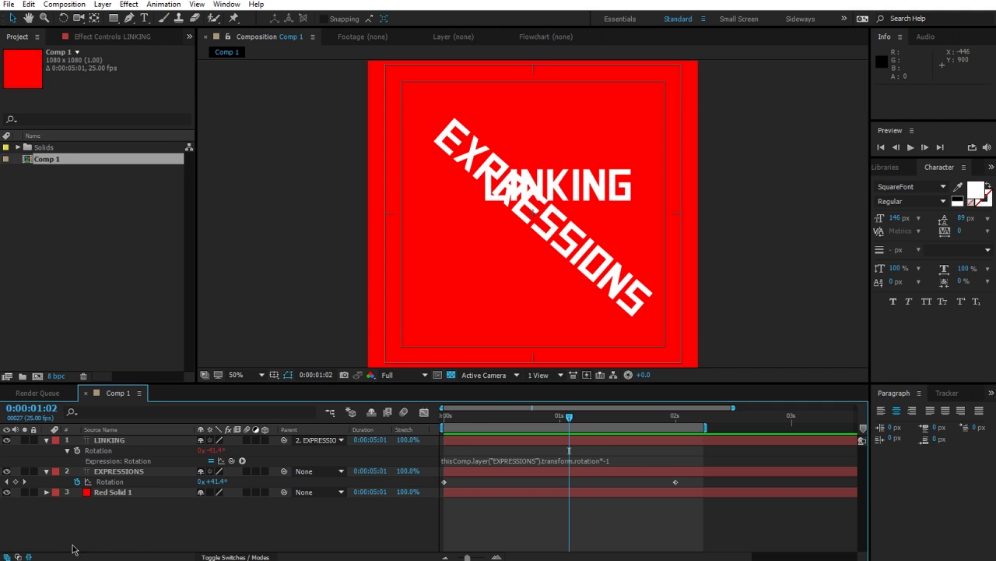
Create Comp 2 and add a green solid layer.
left_click(25, 377)
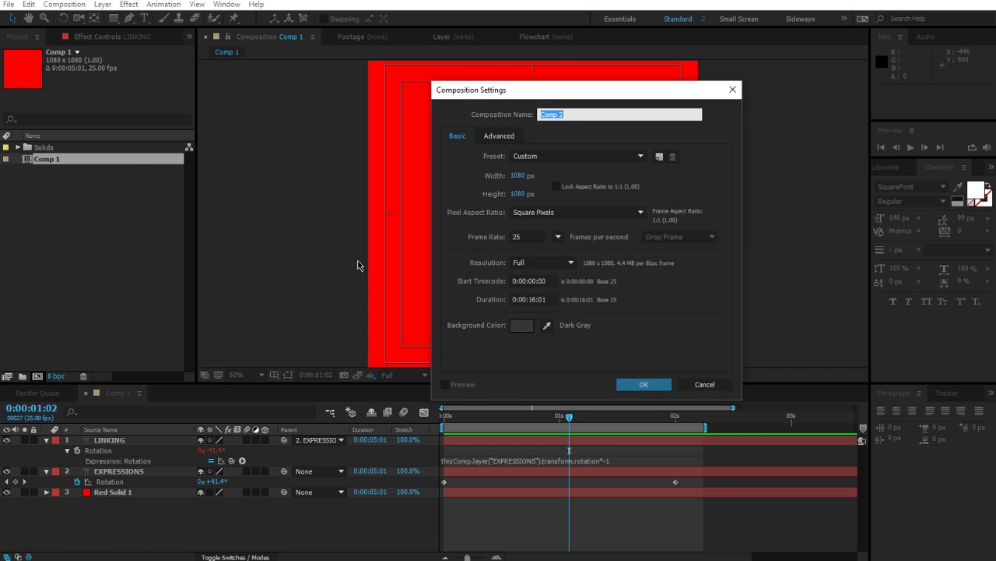
left_click(646, 384)
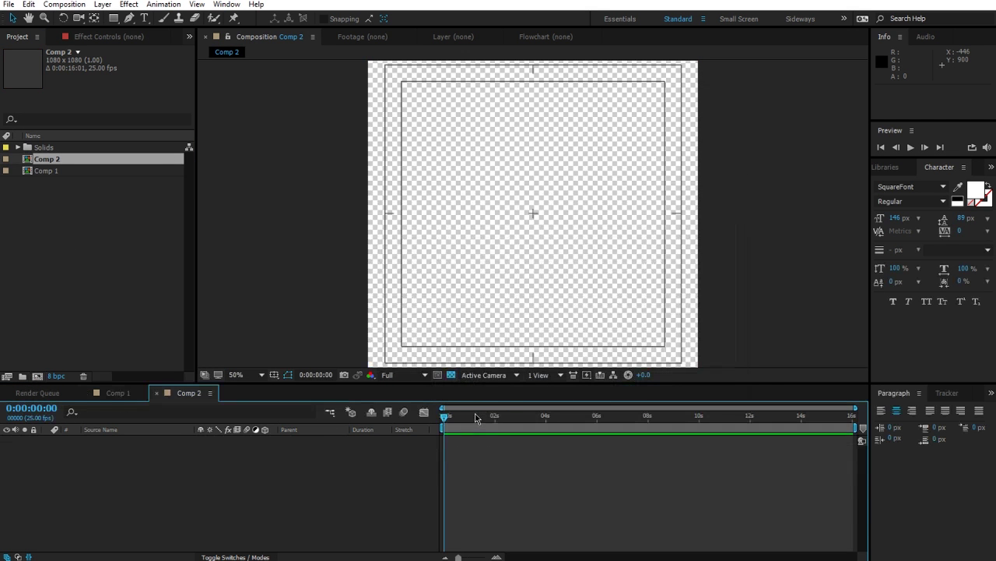
right_click(313, 506)
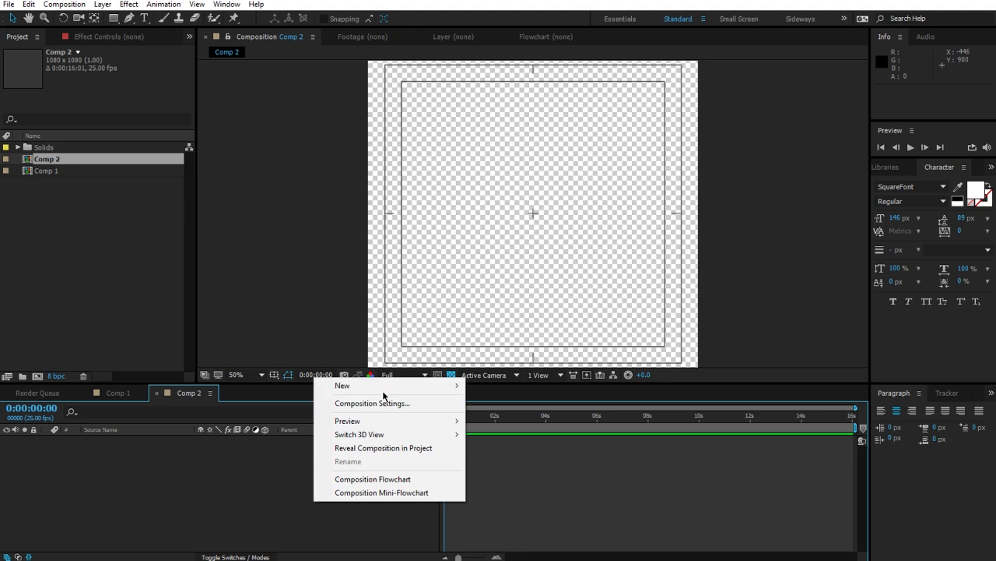
mouse_move(389, 385)
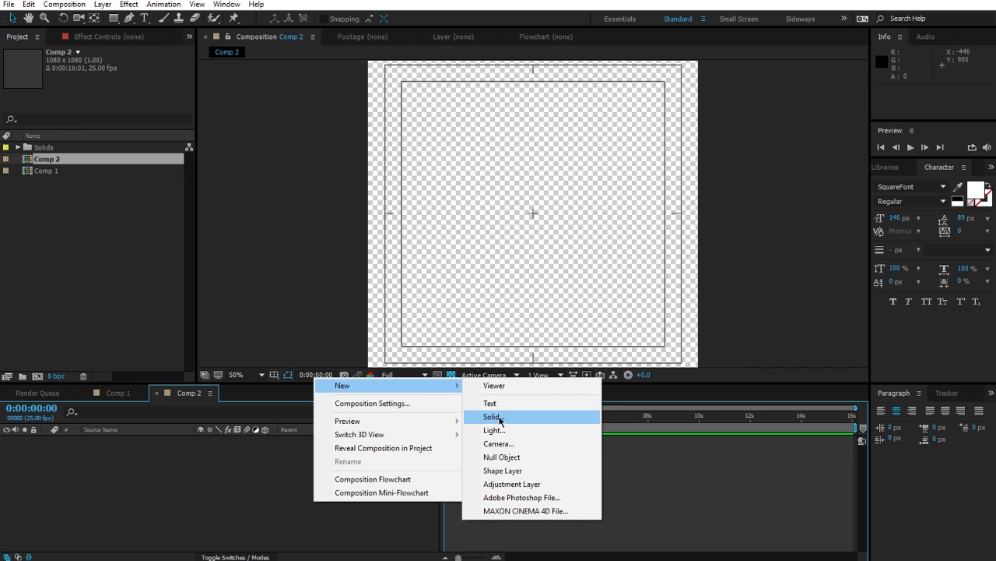
left_click(156, 501)
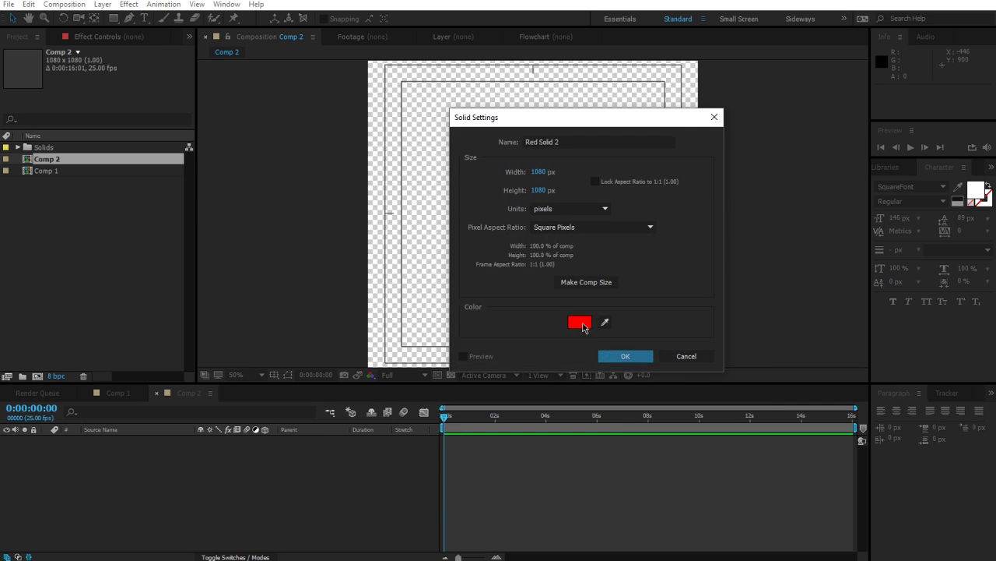
left_click(580, 321)
left_click(618, 343)
left_click(716, 254)
left_click(627, 356)
Add a null object layer to Comp 2.
right_click(245, 483)
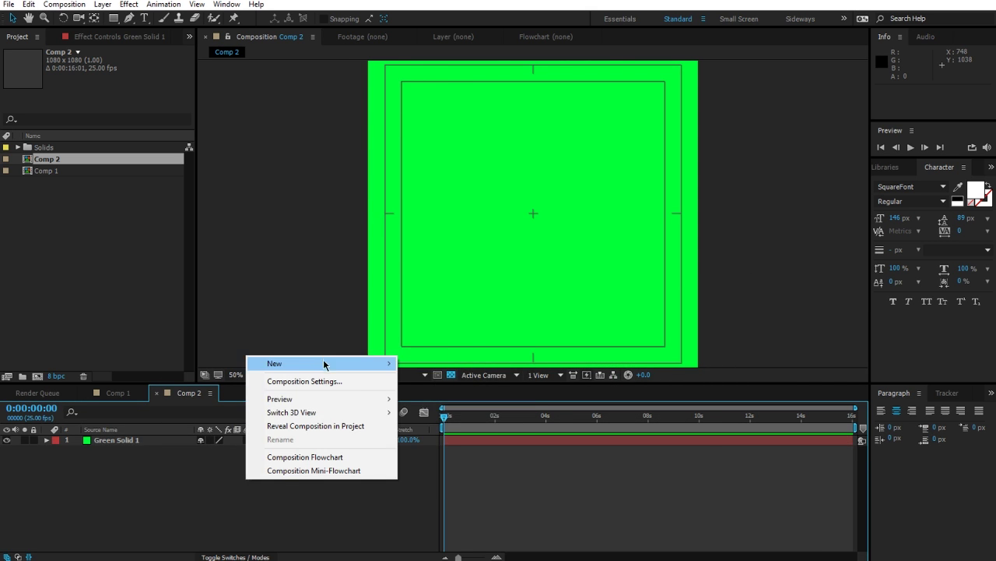
mouse_move(322, 363)
left_click(436, 432)
right_click(275, 468)
Add a text layer reading A.
mouse_move(389, 351)
left_click(451, 370)
type("A")
key("KP_Enter")
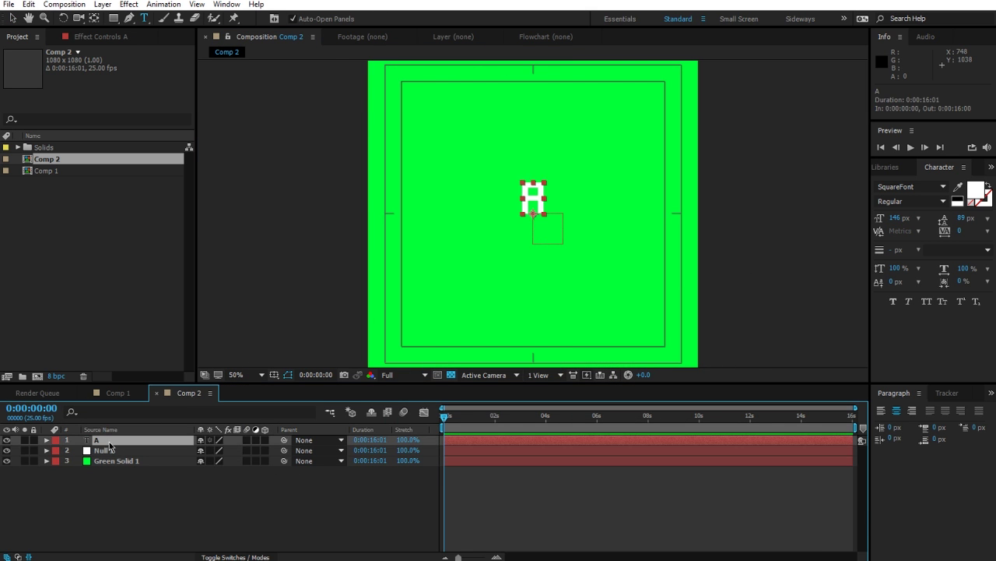
left_click(304, 521)
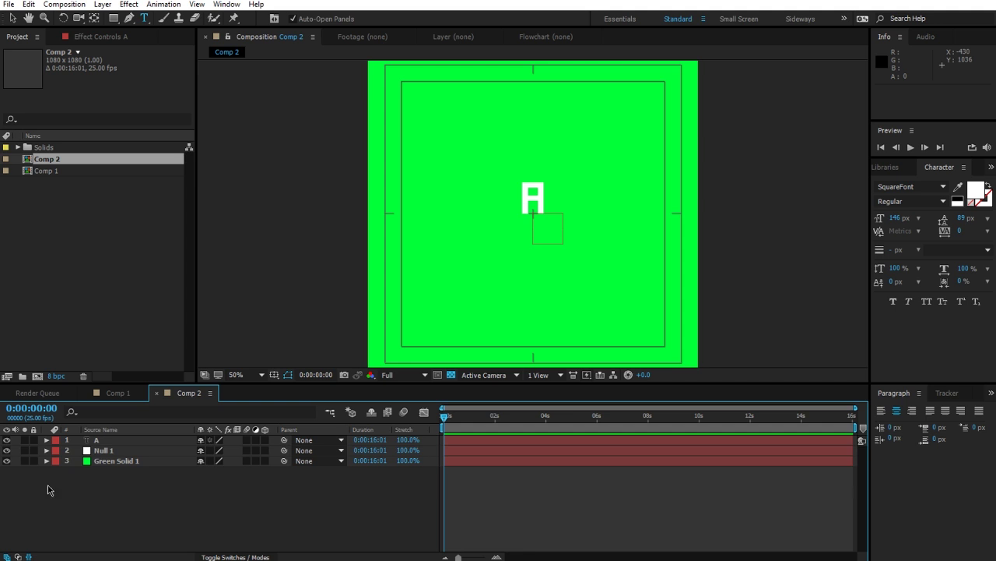
Set the A text's fill colour to black.
left_click(95, 441)
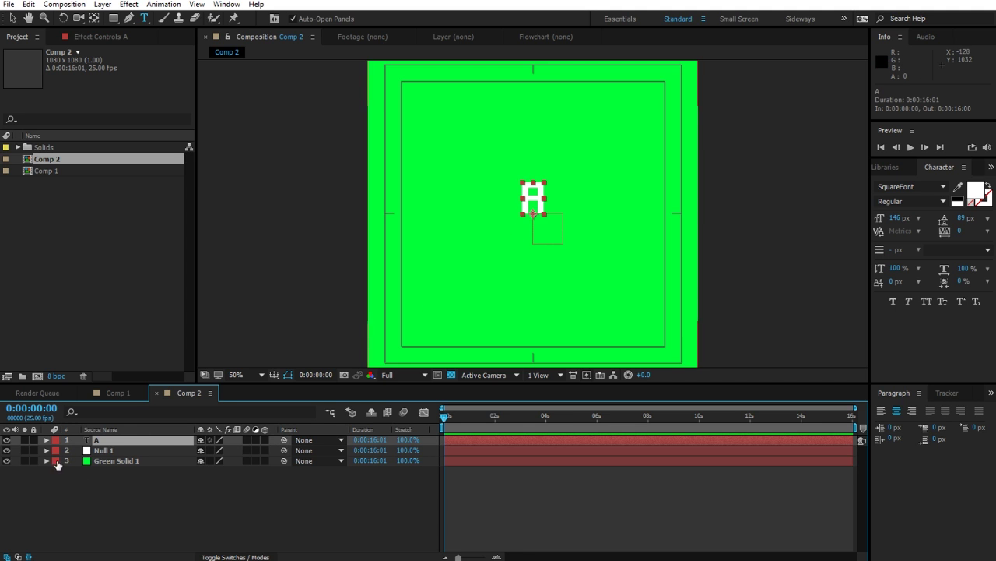
left_click(104, 451)
left_click(116, 461)
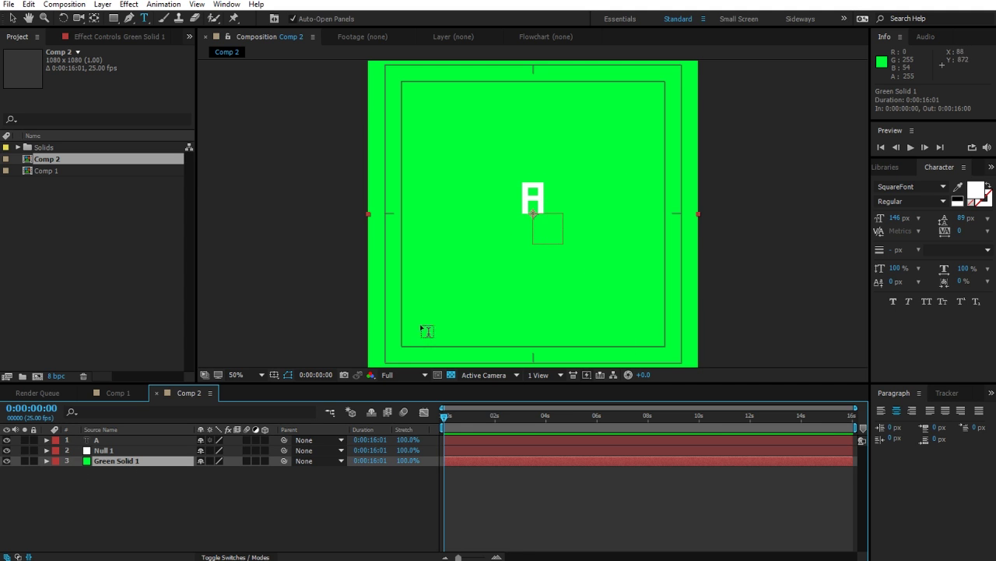
left_click(97, 440)
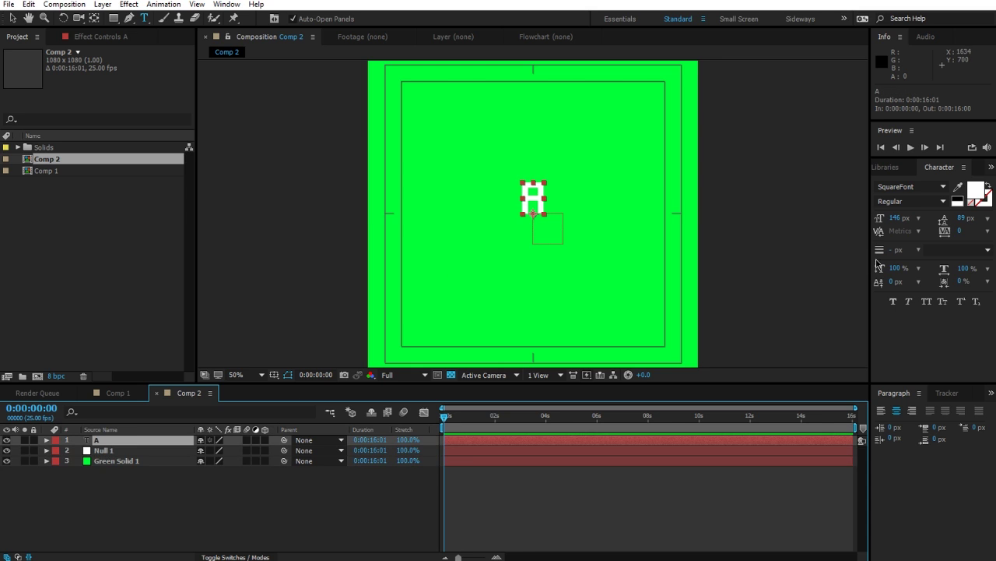
left_click(959, 200)
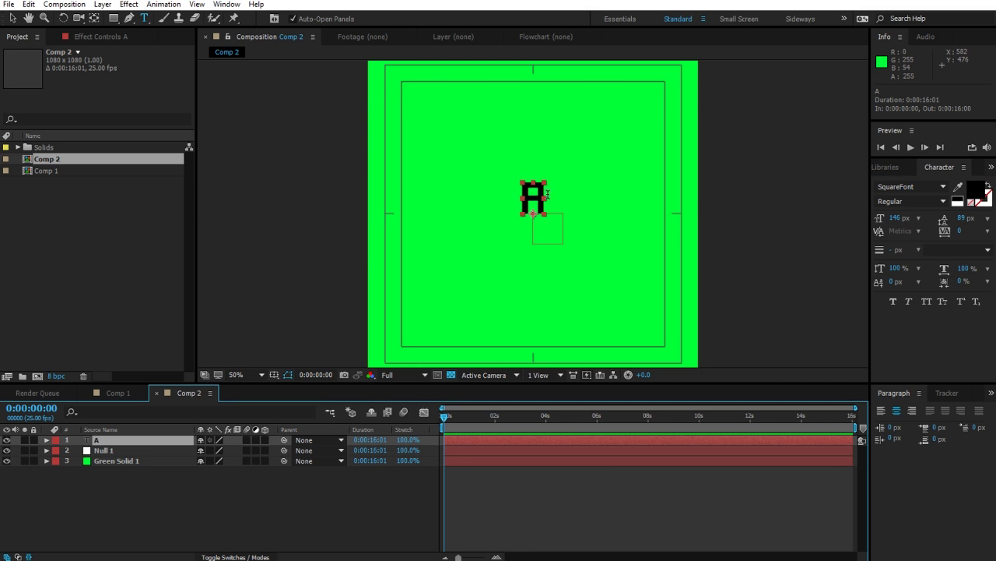
left_click(133, 490)
left_click(92, 442)
Duplicate layer A and retype the copy as B.
key("ctrl+d")
double_click(97, 441)
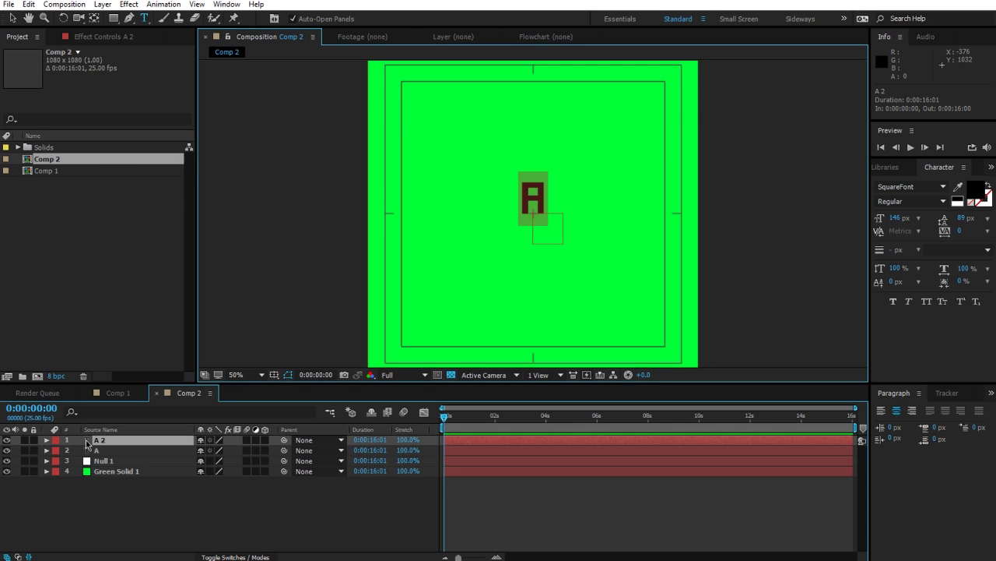
type("B")
left_click(165, 499)
left_click(100, 441)
Duplicate again into text layers reading C and D.
key("ctrl+d")
double_click(98, 440)
type("C")
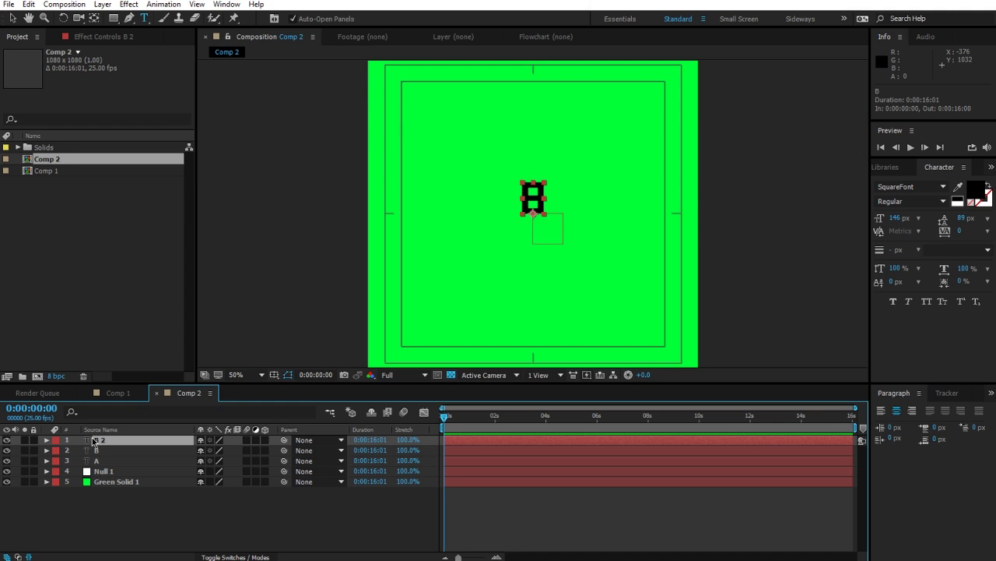
left_click(200, 503)
left_click(101, 440)
key("ctrl+d")
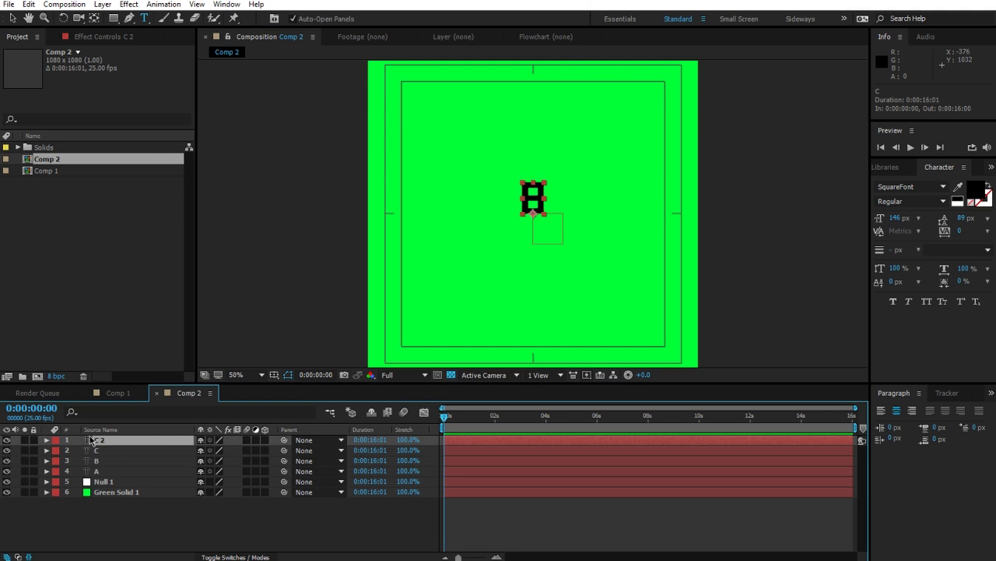
double_click(93, 441)
type("D")
left_click(245, 534)
left_click(109, 440)
Arrange the letters in a cross around the centre, undoing an accidental background move, then begin editing A.
left_click_drag(542, 206, 534, 137)
left_click_drag(592, 269, 629, 214)
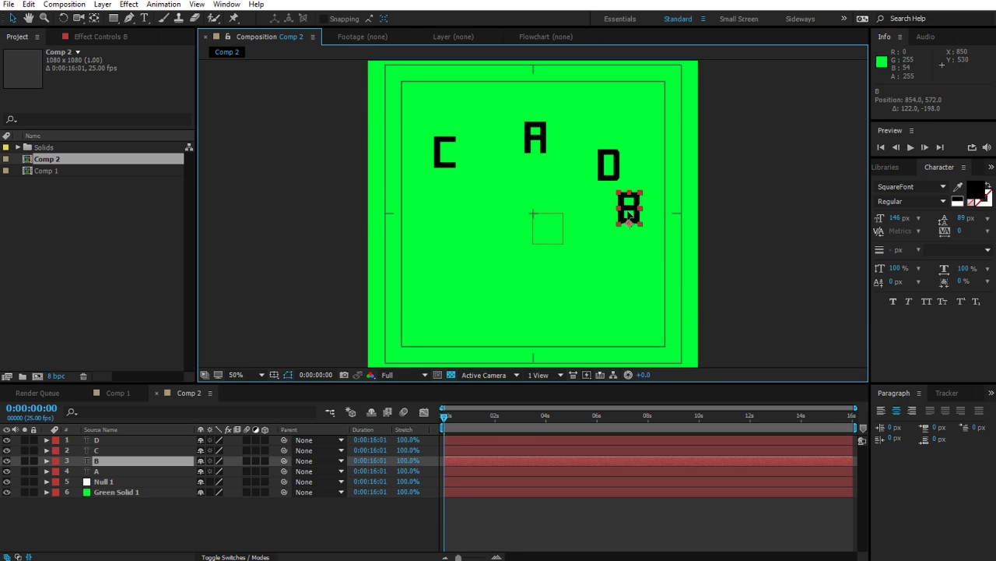
left_click_drag(609, 165, 536, 304)
left_click(438, 182)
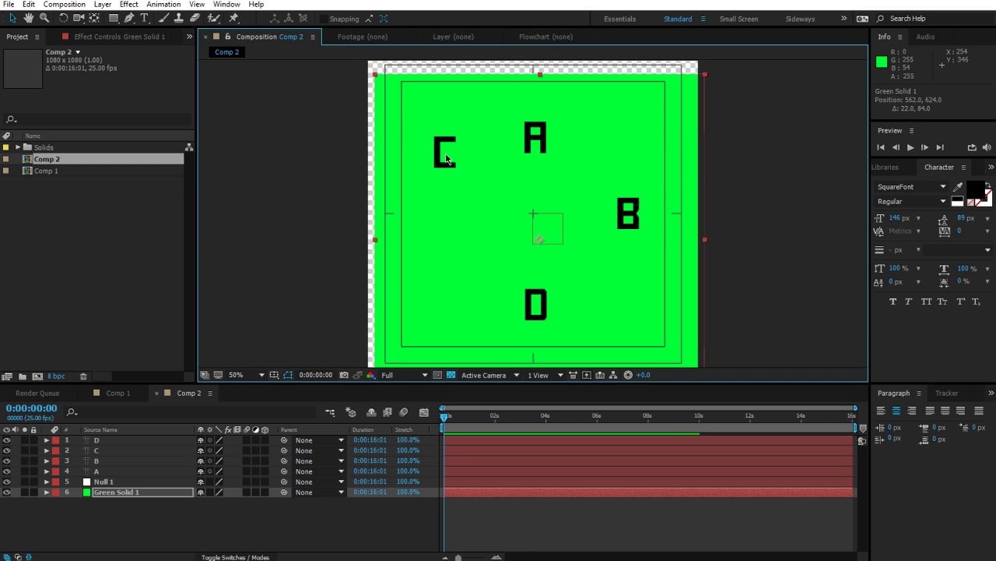
left_click_drag(441, 146, 451, 209)
key("ctrl+z")
left_click(629, 213)
left_click(446, 152)
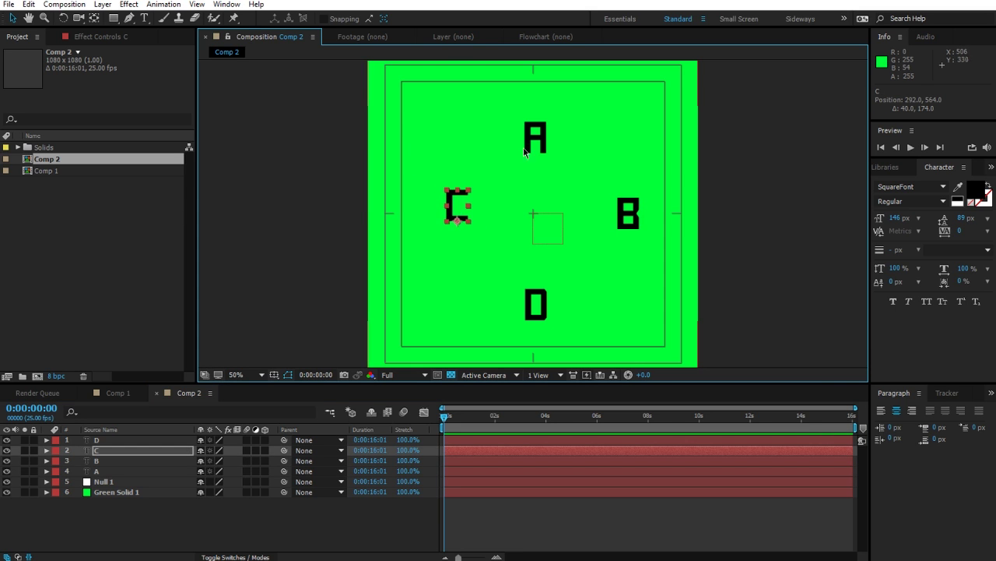
double_click(536, 139)
Retype the letters as N, E, W and S.
type("N")
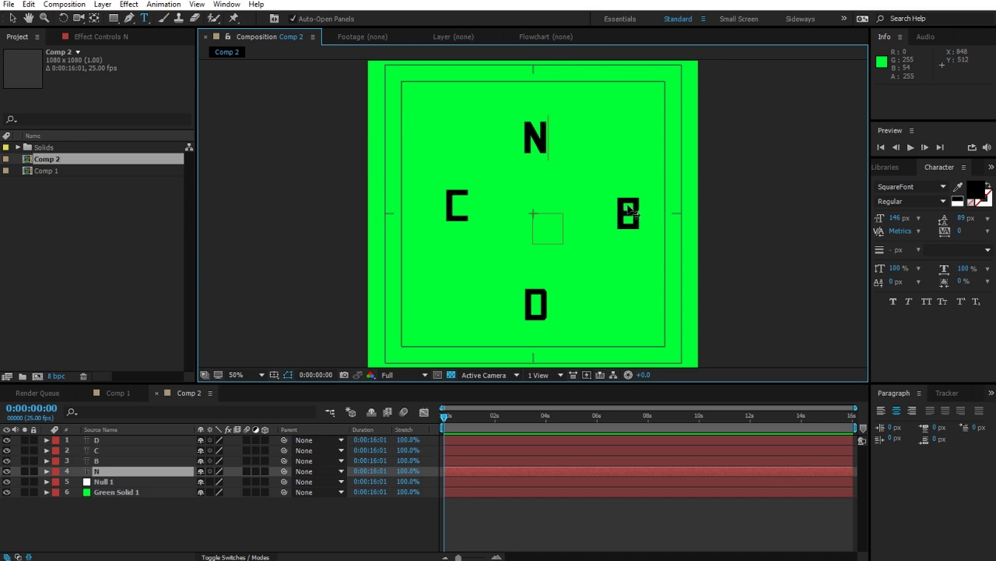
left_click(117, 514)
left_click(99, 461)
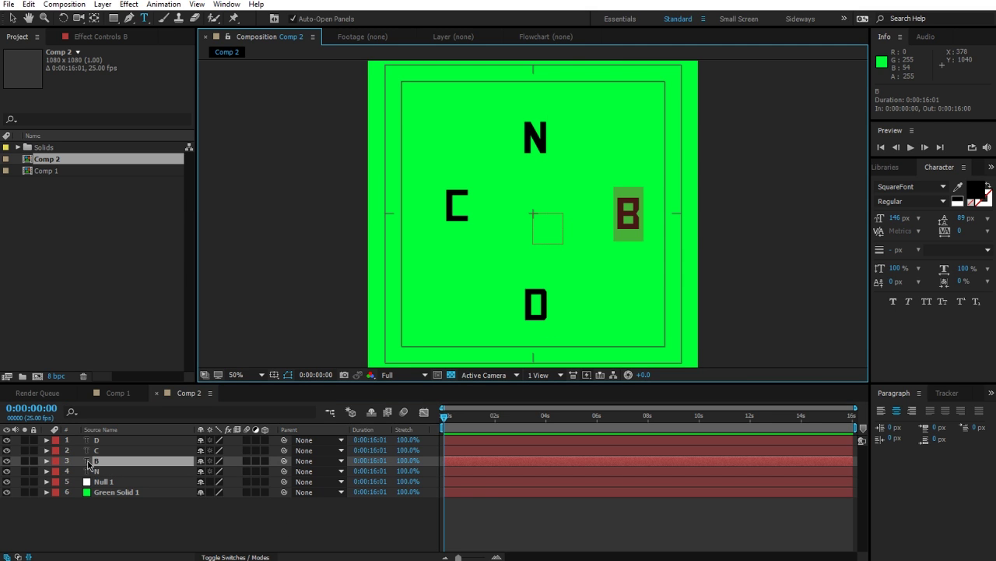
type("E")
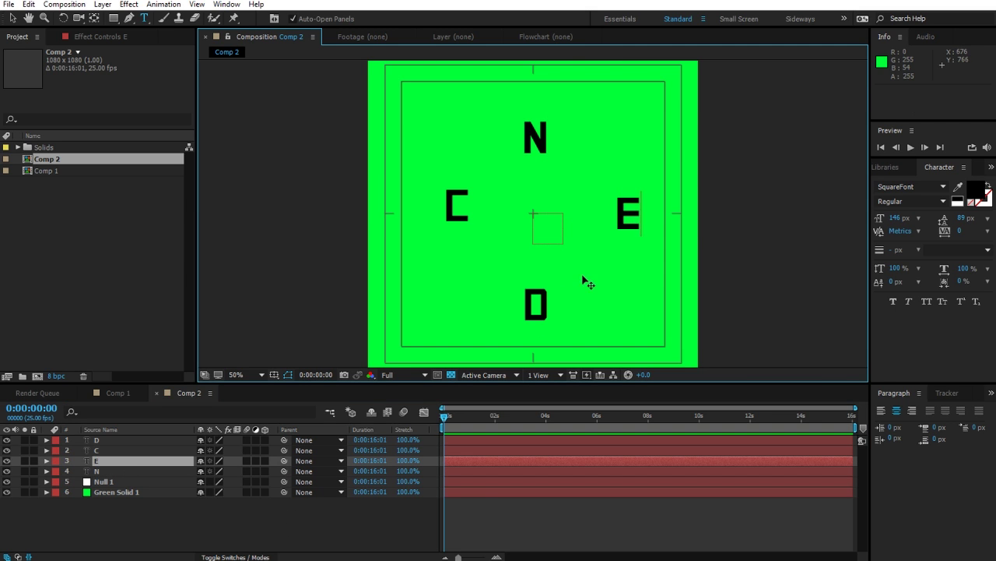
left_click(91, 451)
type("W")
double_click(96, 439)
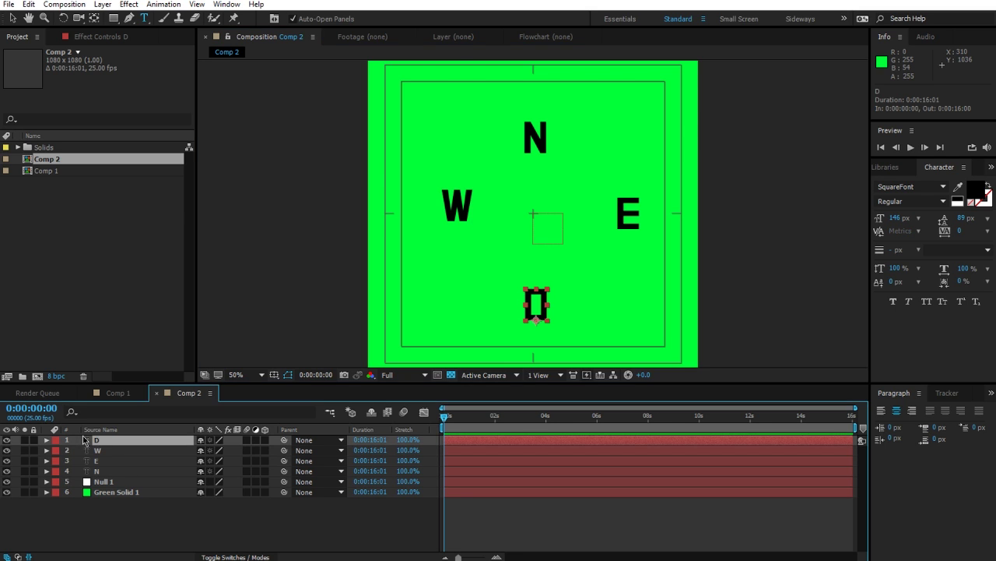
type("S")
key("Escape")
Nudge N, E, W and S into even alignment around the centre.
key("v")
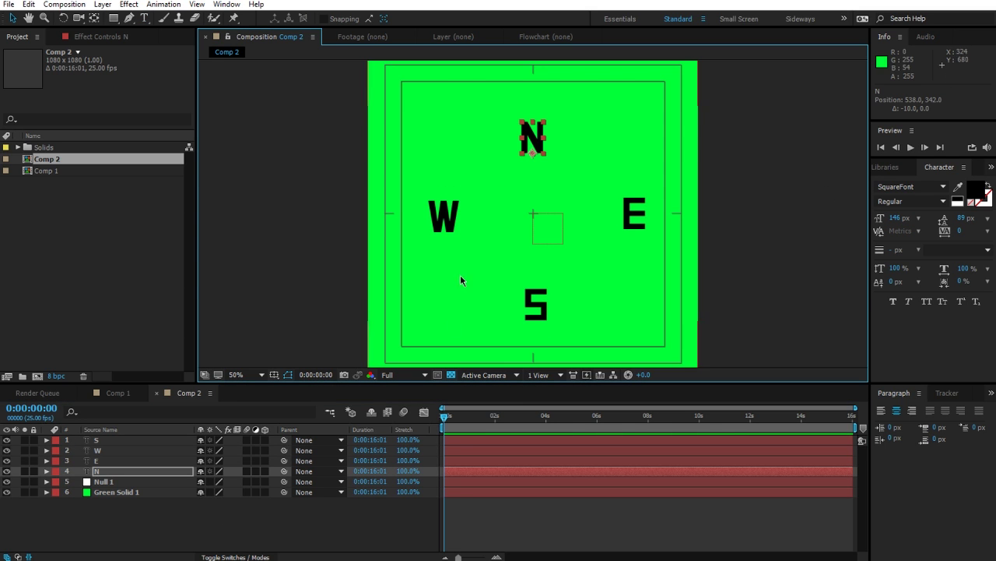
mouse_move(534, 306)
left_mouse_down()
mouse_move(545, 305)
mouse_move(534, 307)
left_mouse_up()
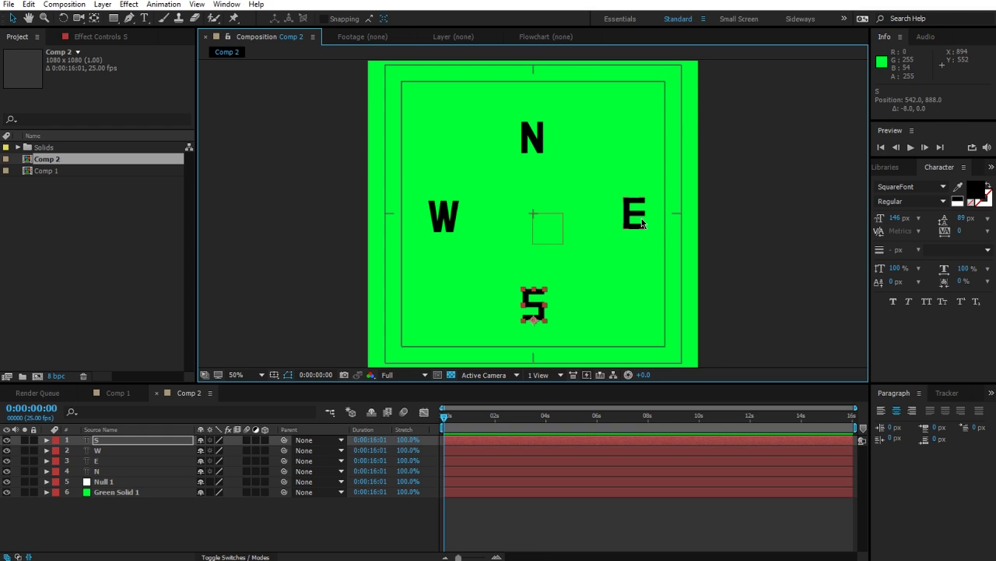
left_click_drag(635, 216, 627, 220)
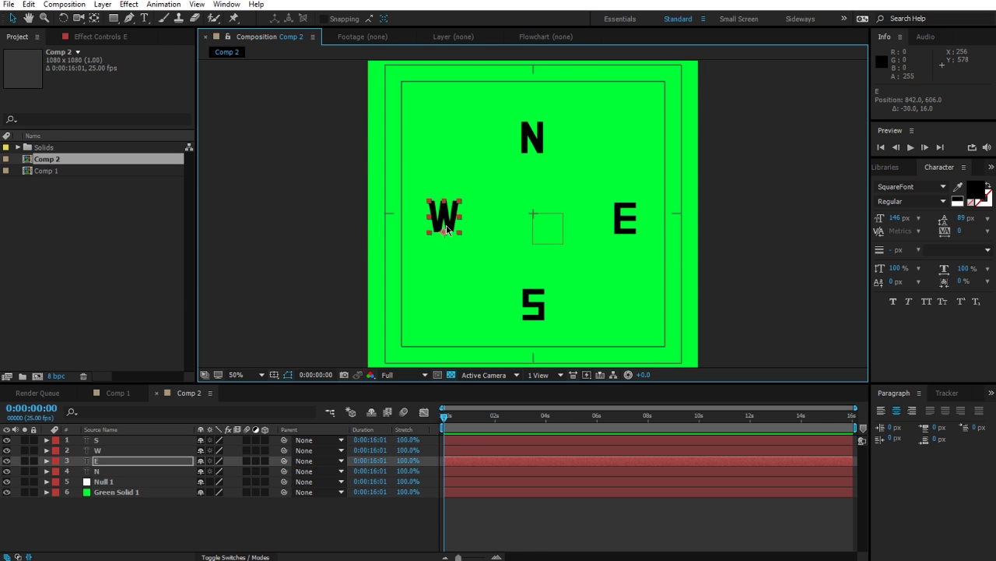
left_click_drag(445, 226, 459, 224)
left_click_drag(631, 230, 630, 227)
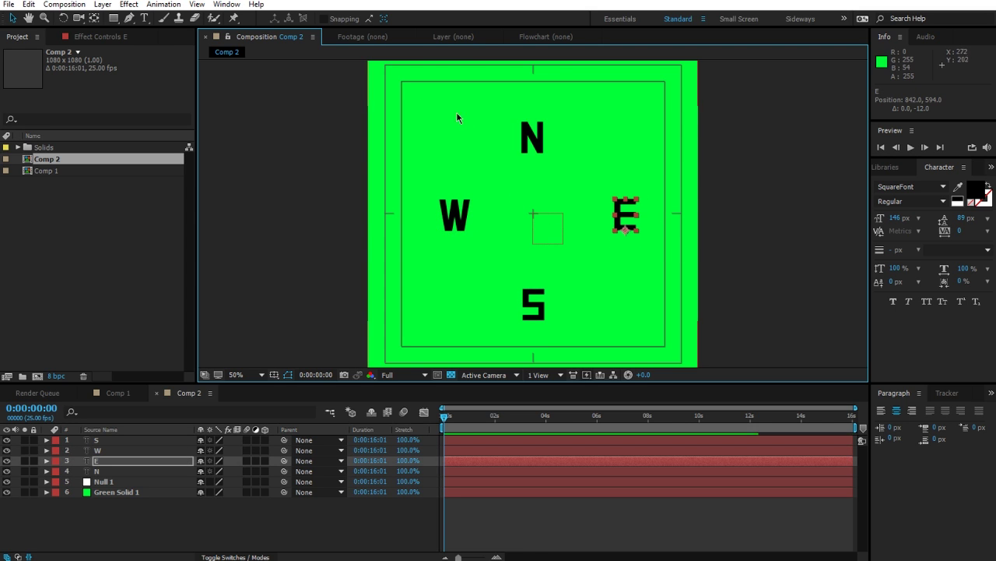
left_click_drag(542, 151, 545, 136)
left_click_drag(545, 308, 545, 314)
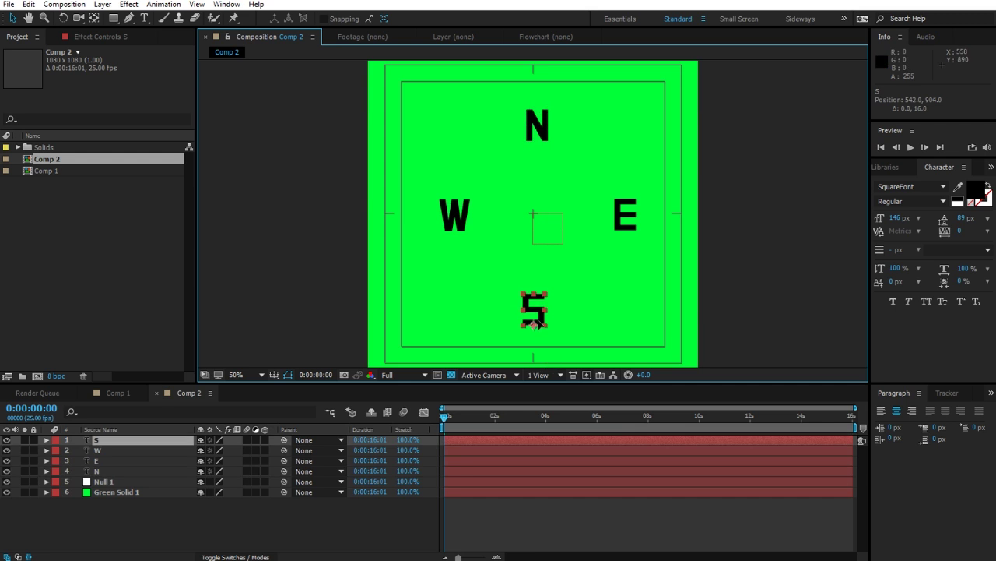
left_click(121, 471)
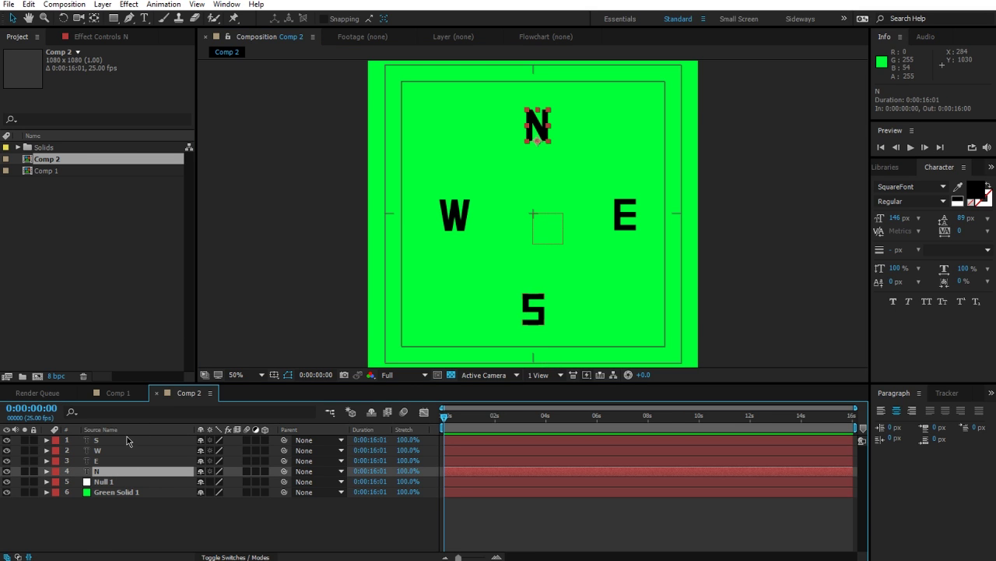
left_click(146, 441, "shift")
Select Null 1 and scrub its Rotation to swing the letters around the centre.
left_click_drag(277, 465, 100, 482)
left_click(114, 440)
left_click(117, 471, "shift")
left_click(154, 483)
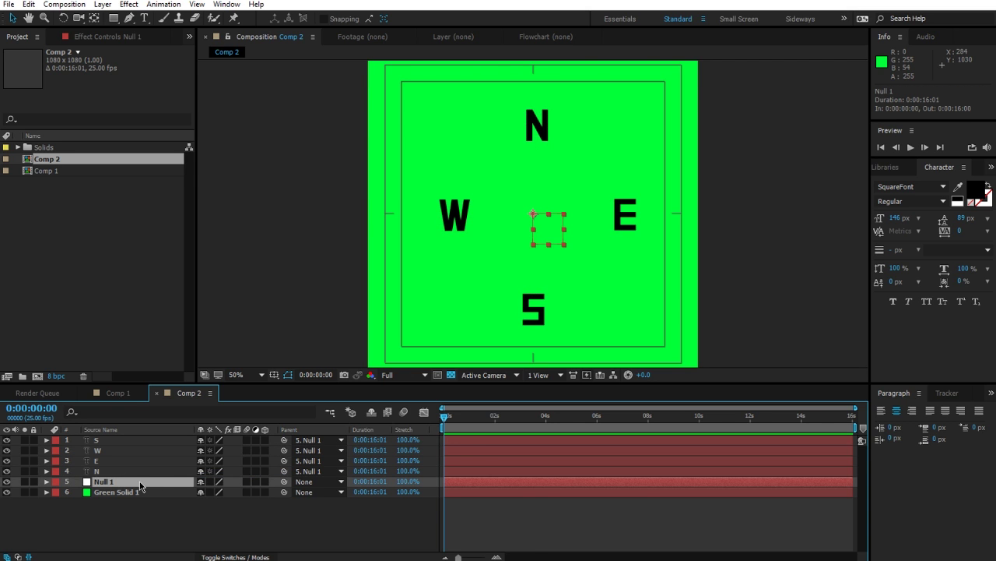
key("r")
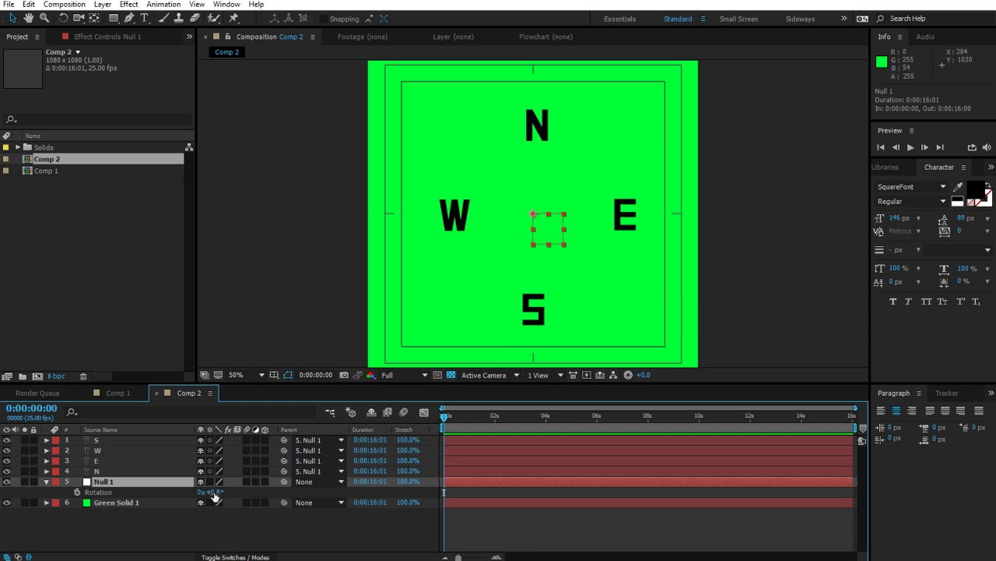
left_click_drag(215, 493, 575, 496)
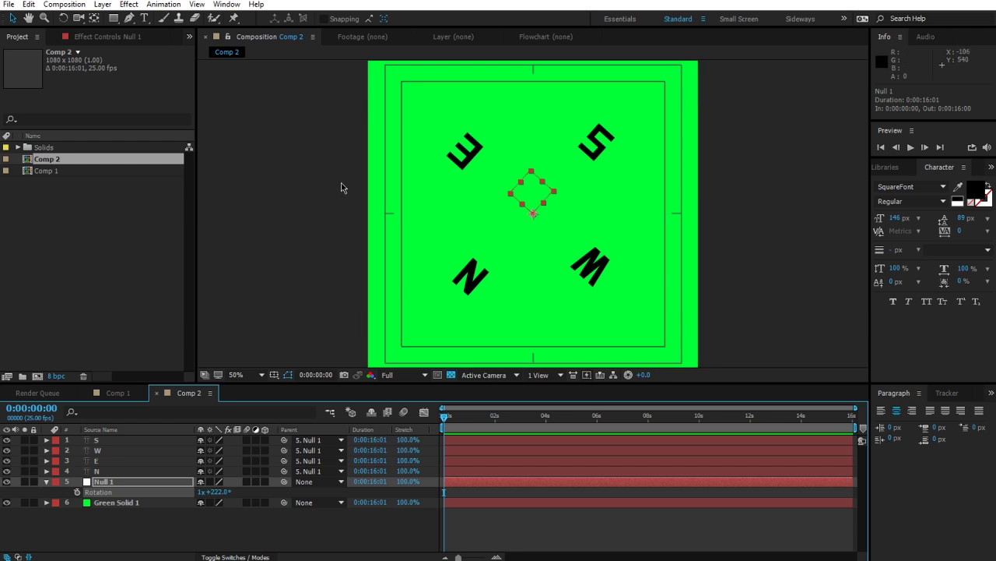
Reset Null 1's Rotation to 0°, then set it to exactly 90°.
left_click(201, 487)
left_click(203, 492)
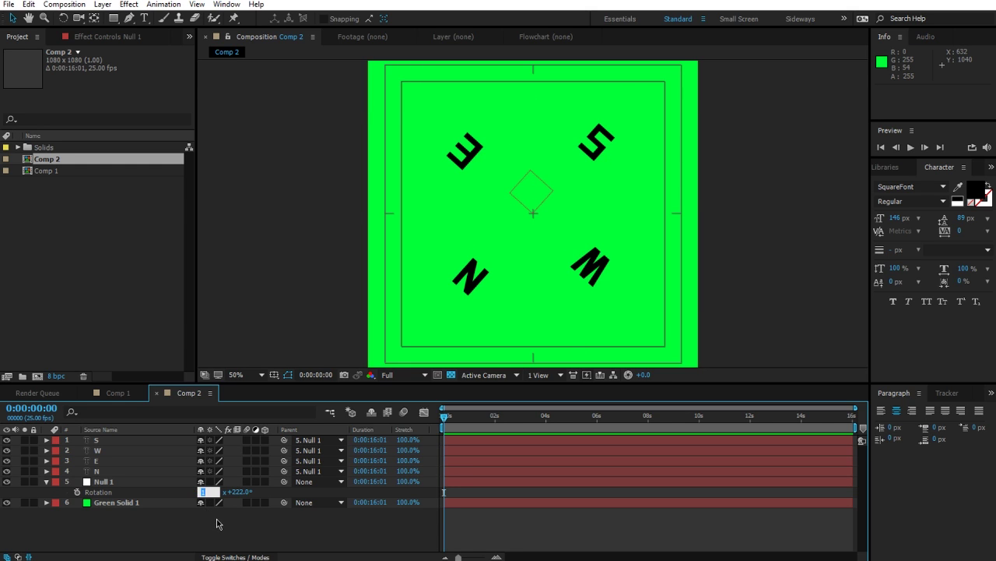
type("0")
key("Tab")
type("0")
key("Return")
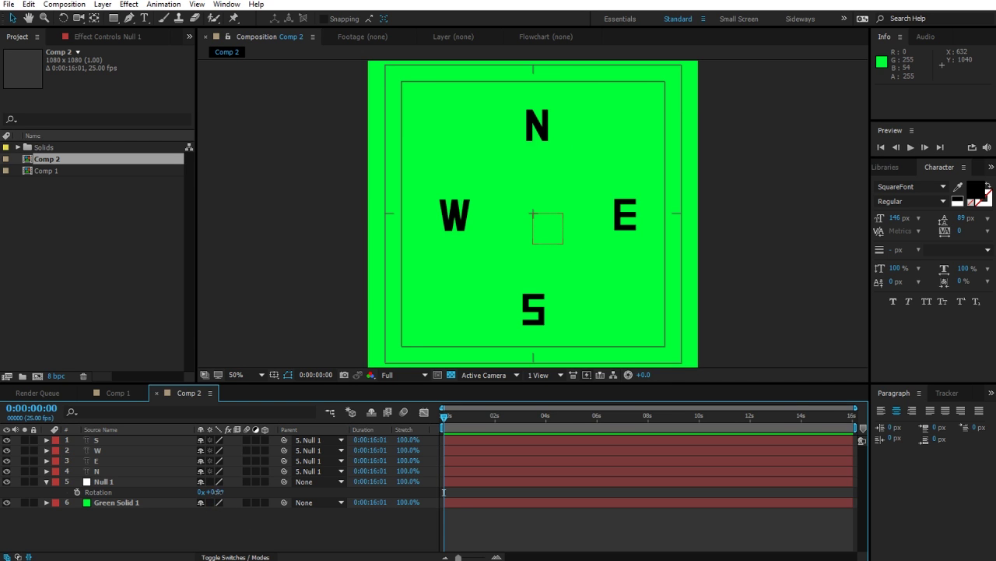
left_click_drag(207, 492, 220, 500)
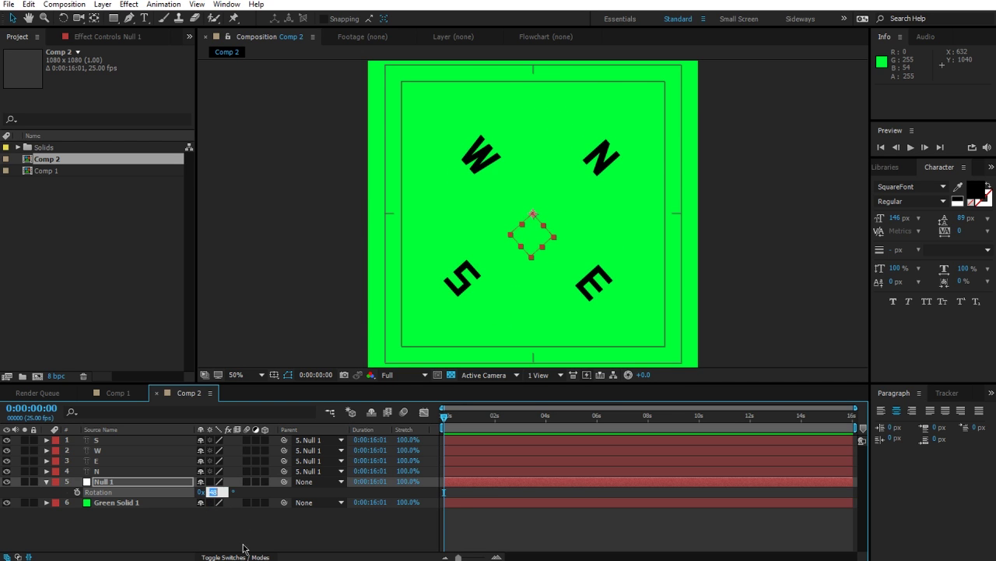
type("90")
key("Return")
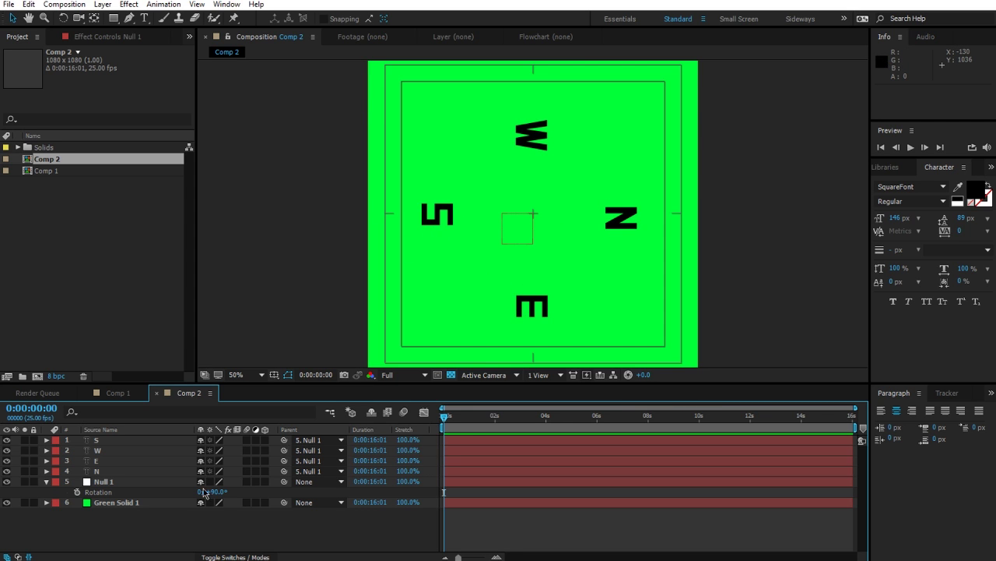
Give N's Rotation an expression pick-whipped to Null 1's rotation, then edit it to negate it.
left_click(113, 471)
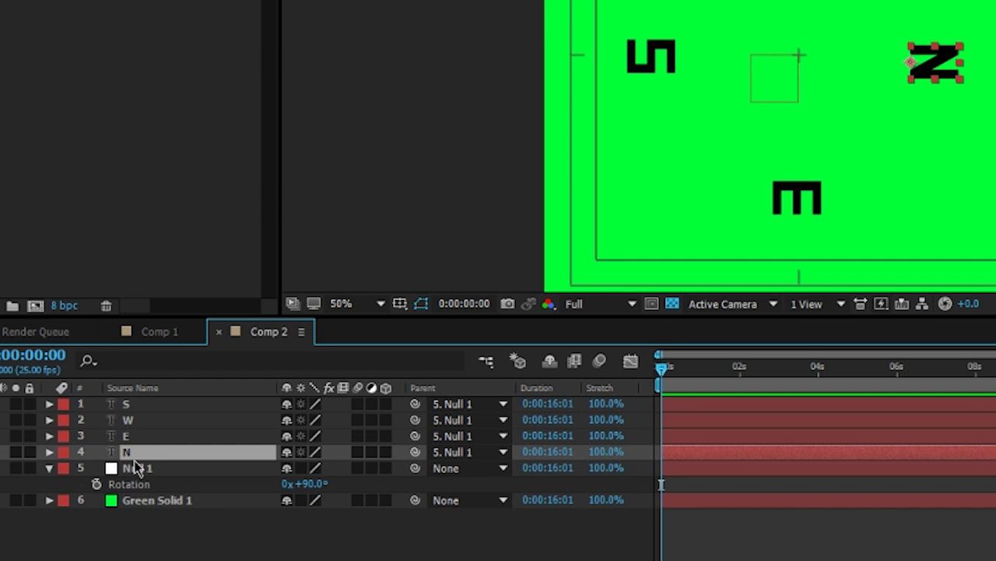
key("r")
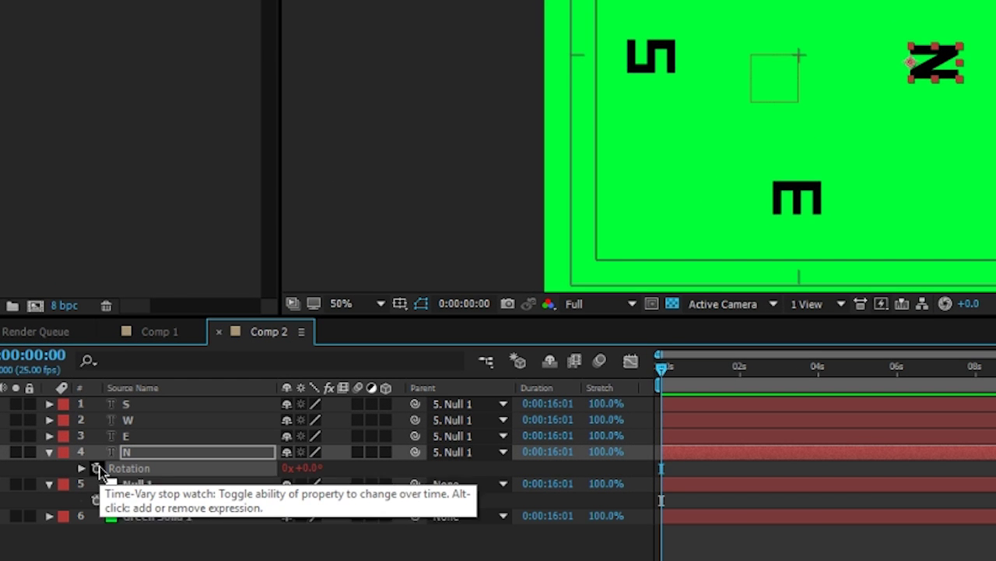
left_click(96, 468, "alt")
left_click_drag(334, 483, 117, 526)
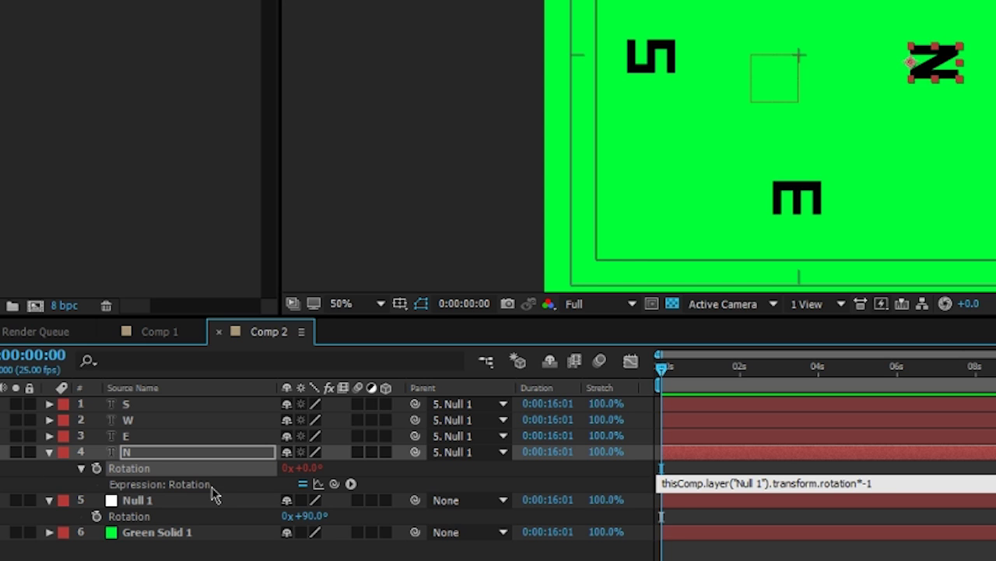
left_click(586, 558)
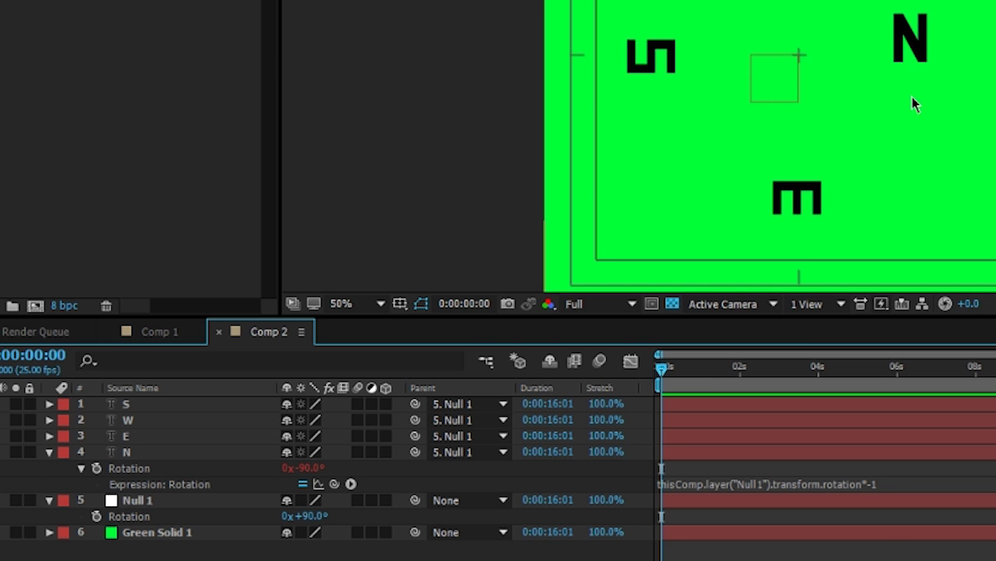
left_click(893, 486)
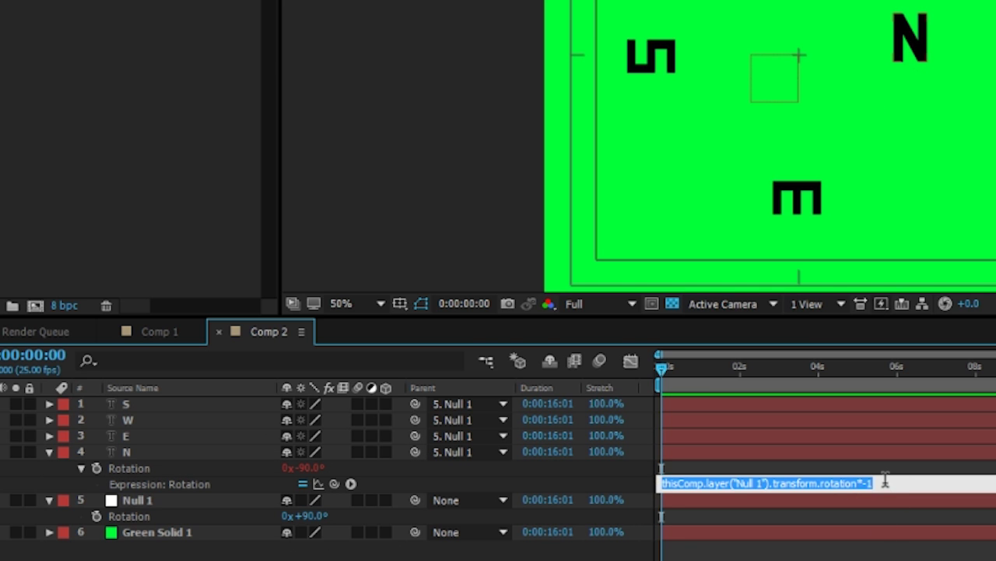
left_click(882, 483)
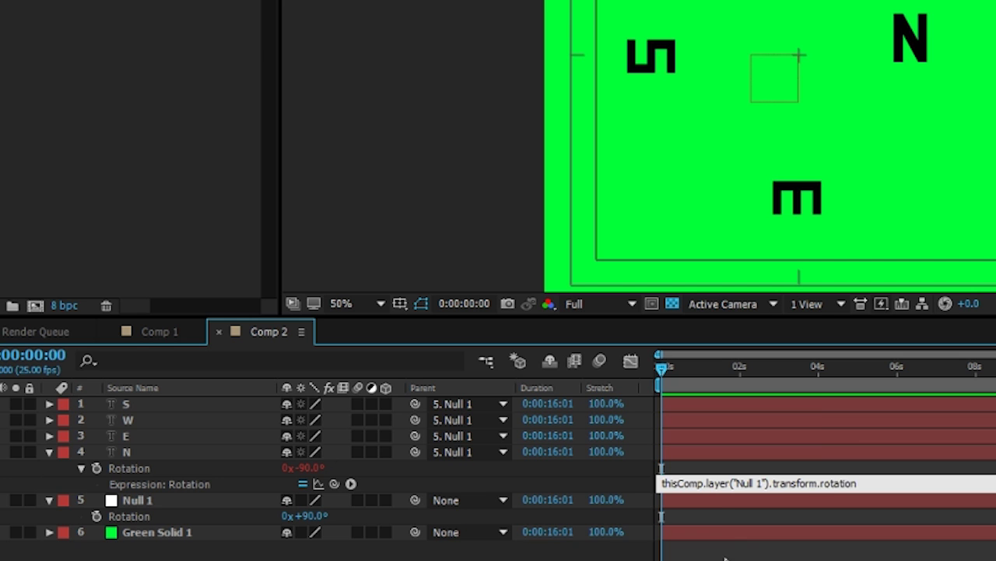
left_click(632, 558)
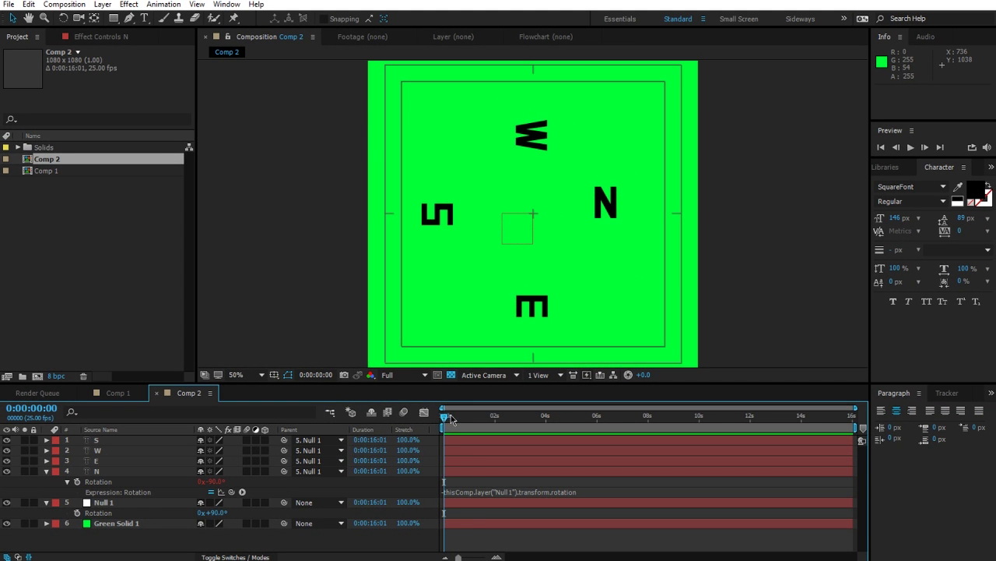
Spin the null to confirm N stays upright, then copy only N's rotation expression.
left_click(106, 480)
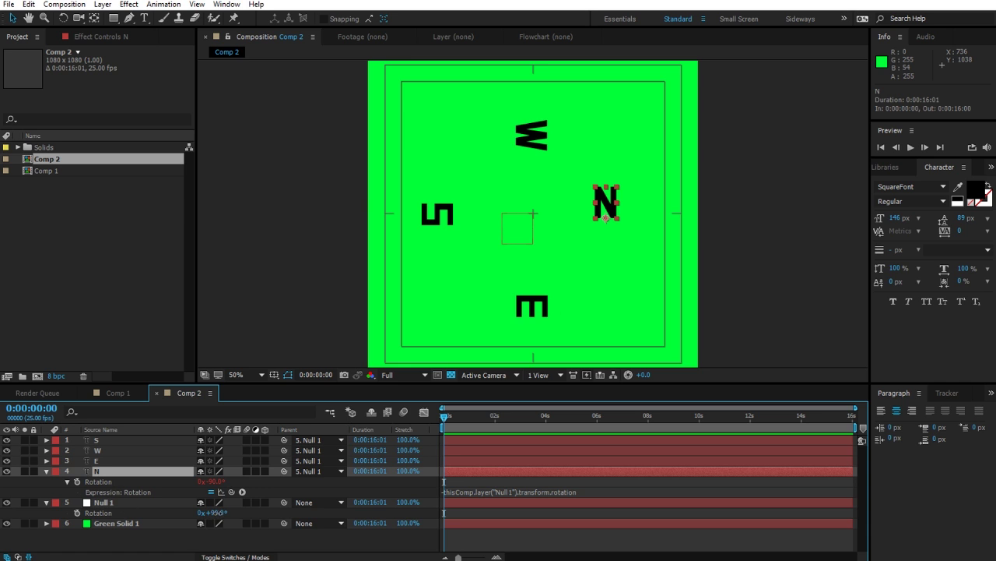
left_click_drag(214, 512, 144, 510)
right_click(112, 489)
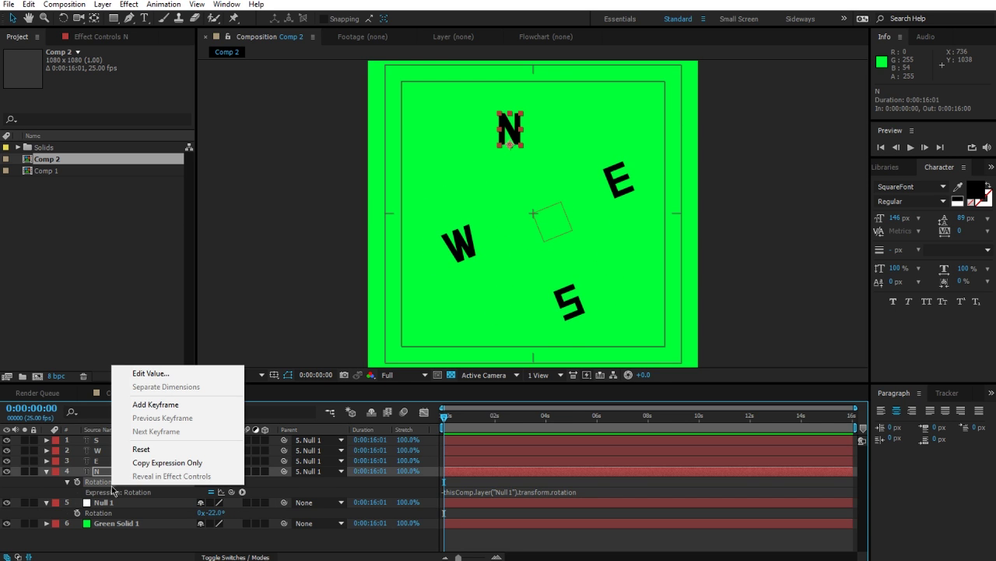
left_click(179, 464)
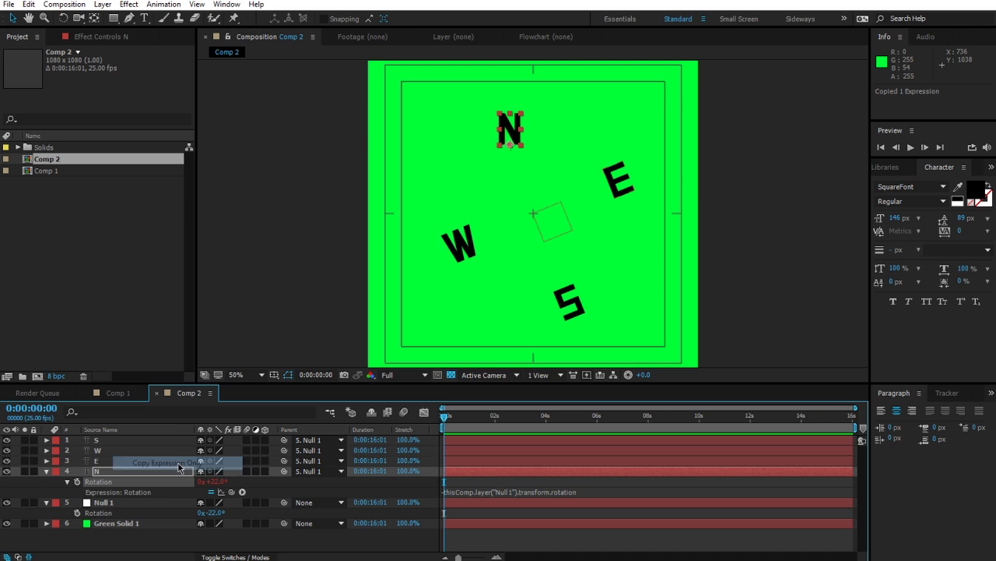
Paste N's rotation expression onto the E, W and S layers.
left_click(109, 460)
left_click(107, 451, "ctrl")
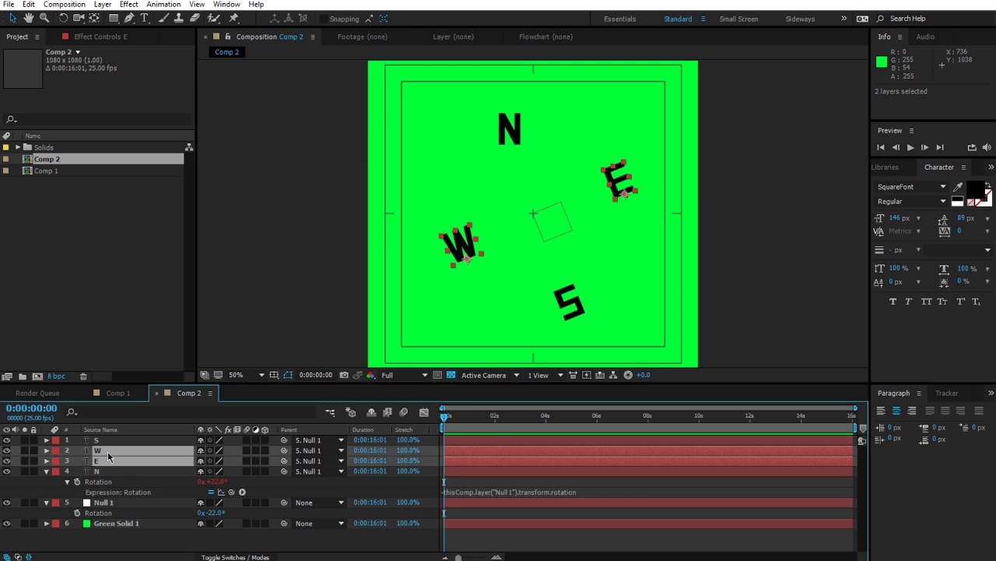
left_click(108, 441, "ctrl")
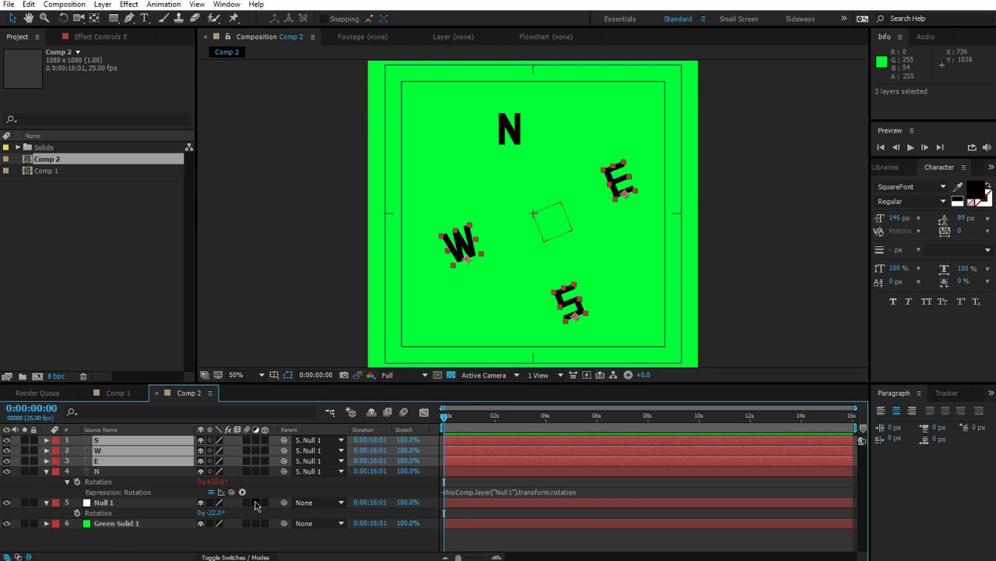
key("ctrl+v")
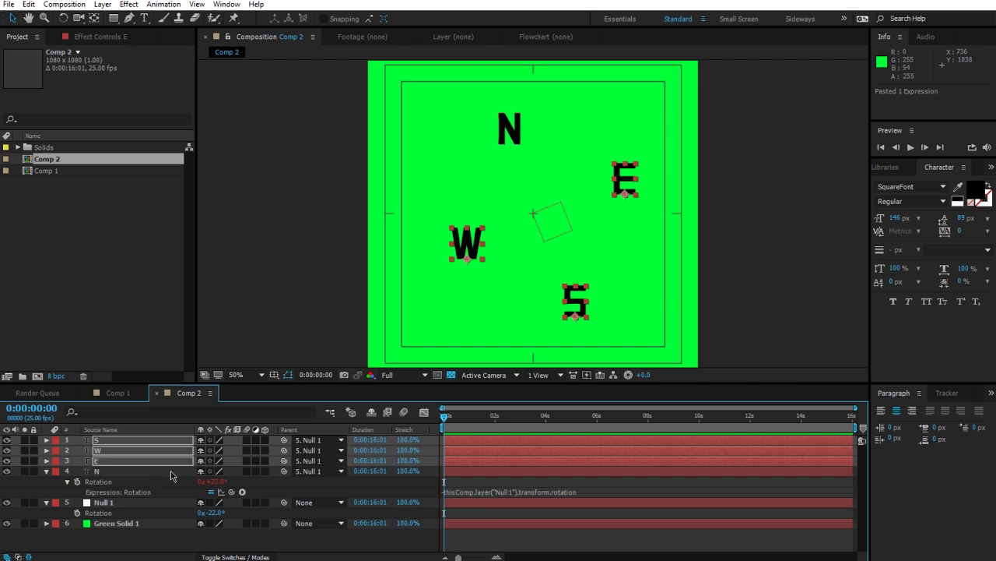
key("r")
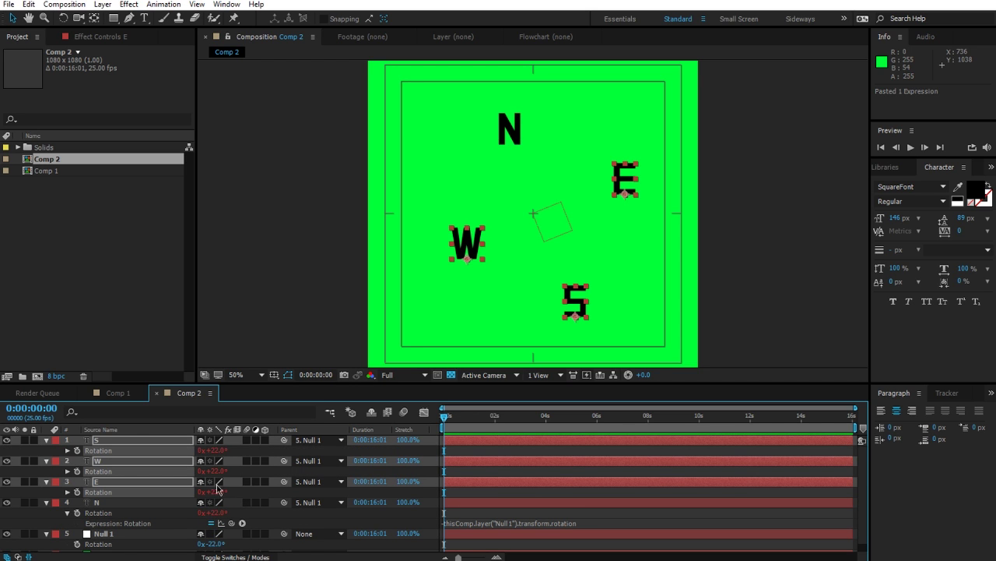
Collapse all layers' expanded properties and select Null 1.
left_click(47, 503)
left_click(47, 481)
key("ctrl+a")
left_click(47, 460)
left_click(46, 440)
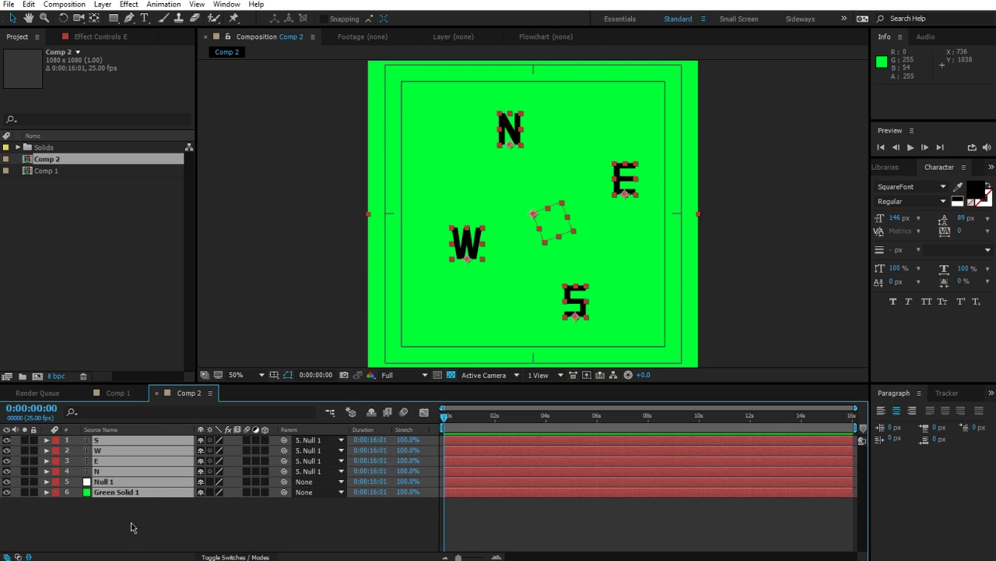
left_click(130, 527)
left_click(119, 482)
Spin Null 1's rotation to 1x+86° and check the four letters orbit while staying upright.
key("r")
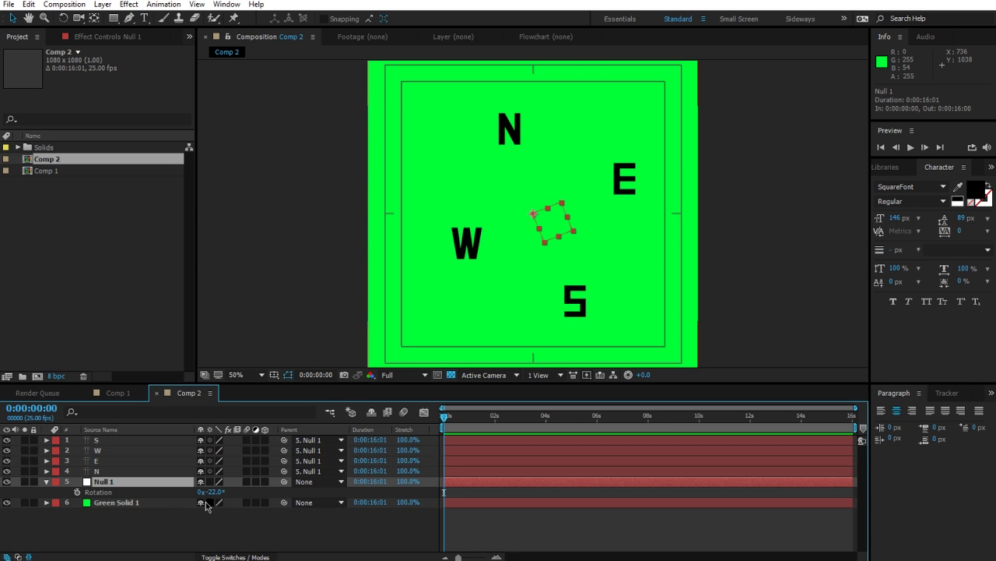
left_click_drag(216, 492, 437, 501)
left_click_drag(476, 495, 499, 506)
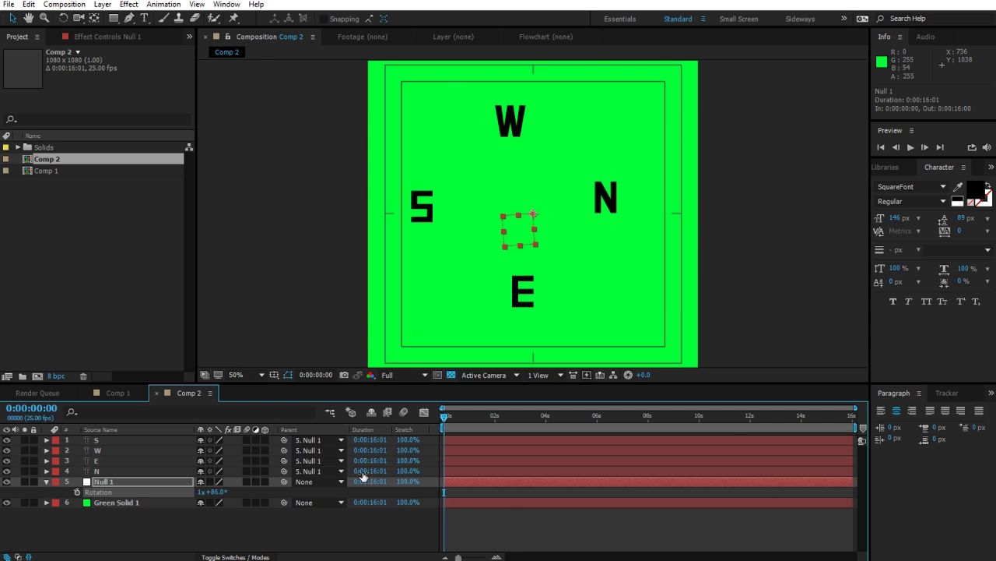
Keyframe W's Opacity so it fades in from 0% at the start.
left_click(116, 471)
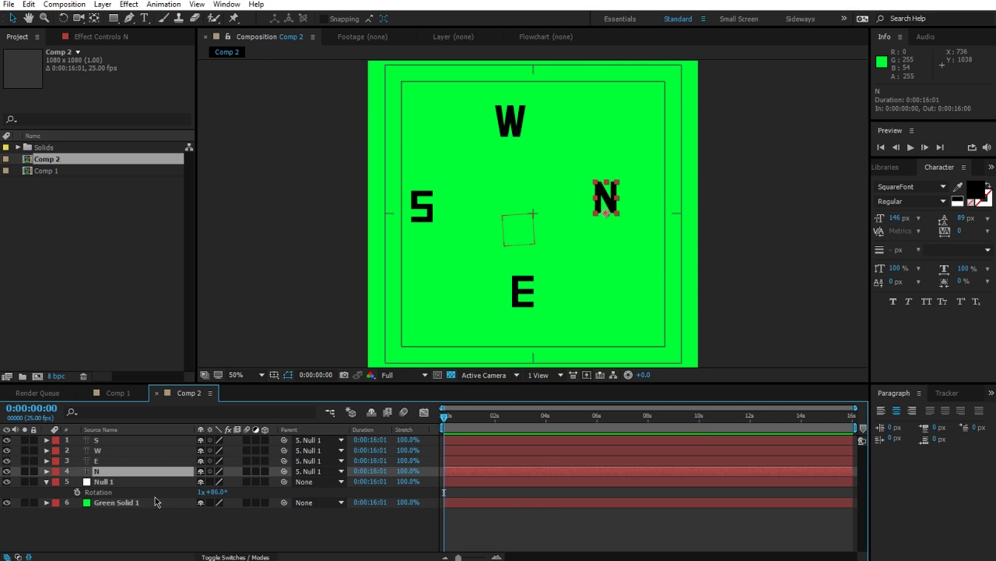
key("t")
key("ctrl+Up")
key("t")
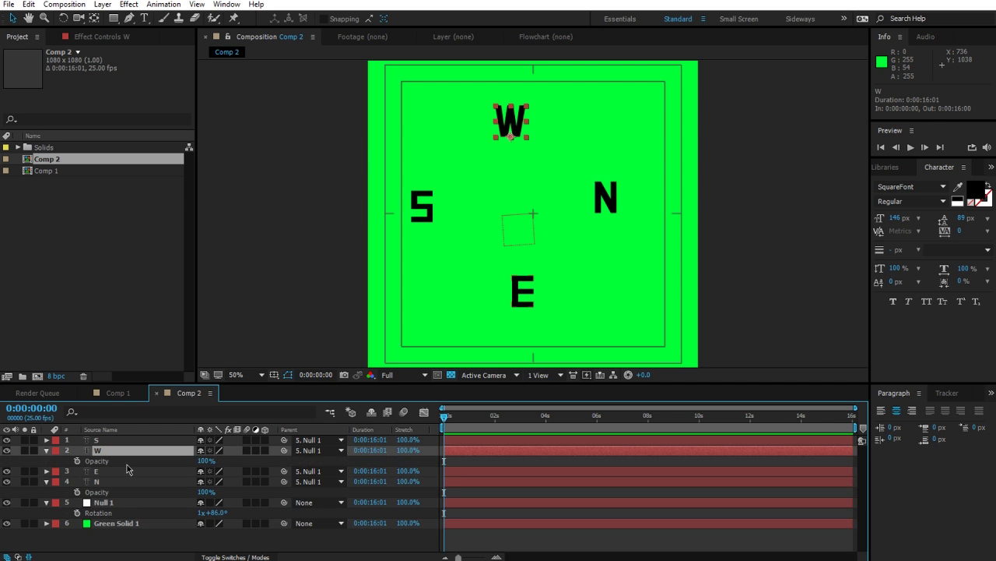
left_click(77, 460)
left_click_drag(449, 462, 490, 463)
type("0")
key("Return")
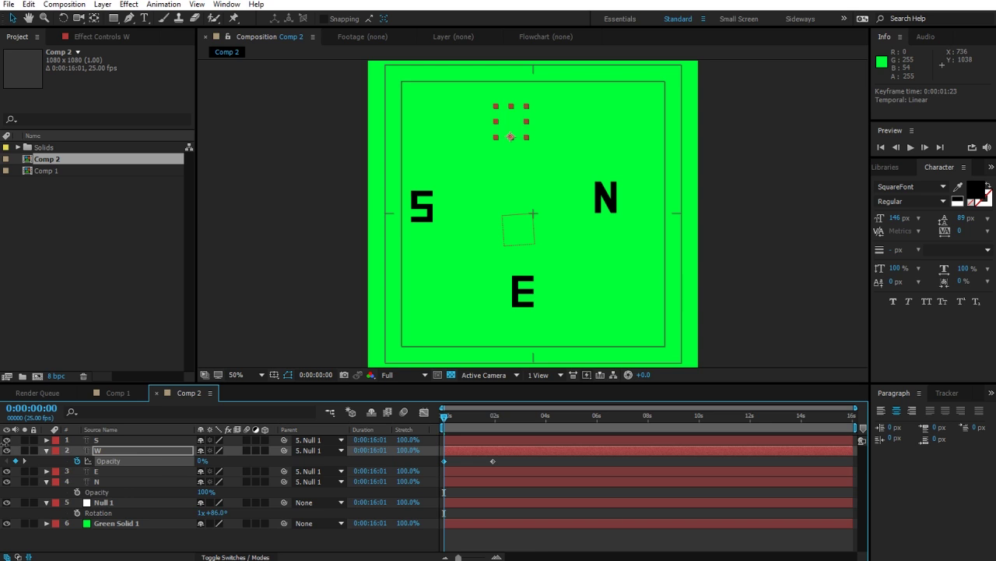
Give N's Opacity the expression 100-thisComp.layer("W").transform.opacity to invert W's fade.
left_click(77, 492, "alt")
type("v")
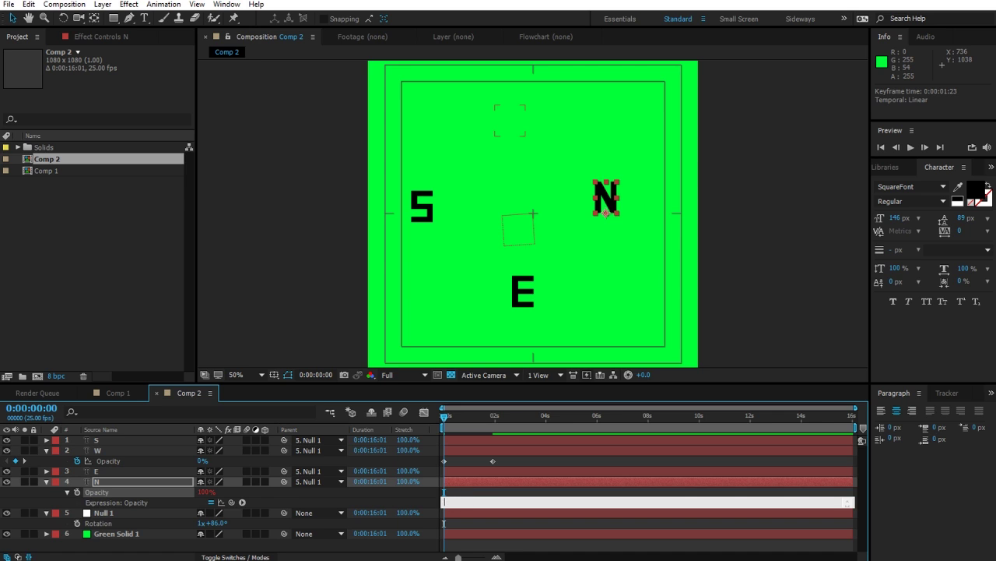
left_click_drag(221, 503, 109, 461)
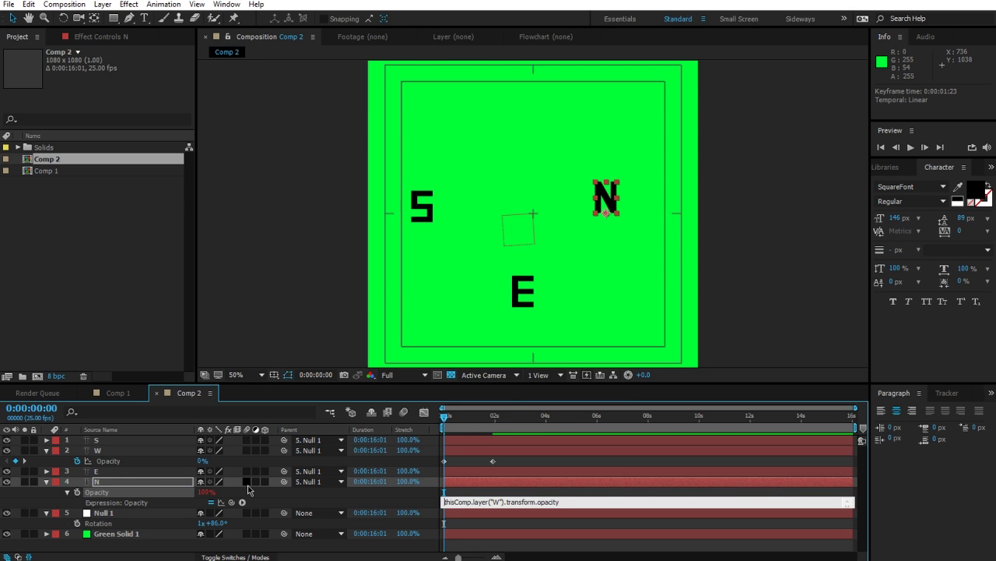
type("100-")
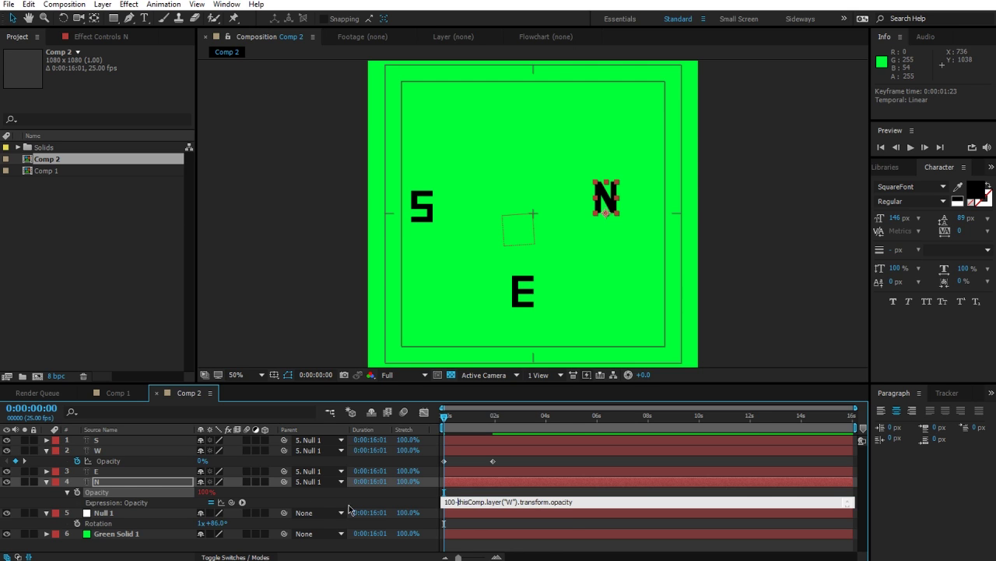
left_click(349, 510)
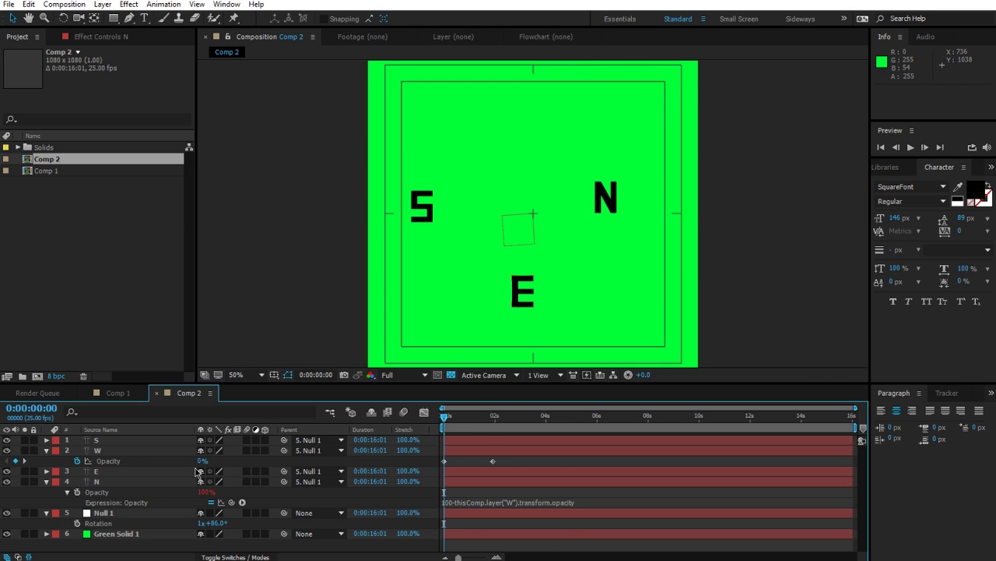
left_click_drag(446, 422, 476, 450)
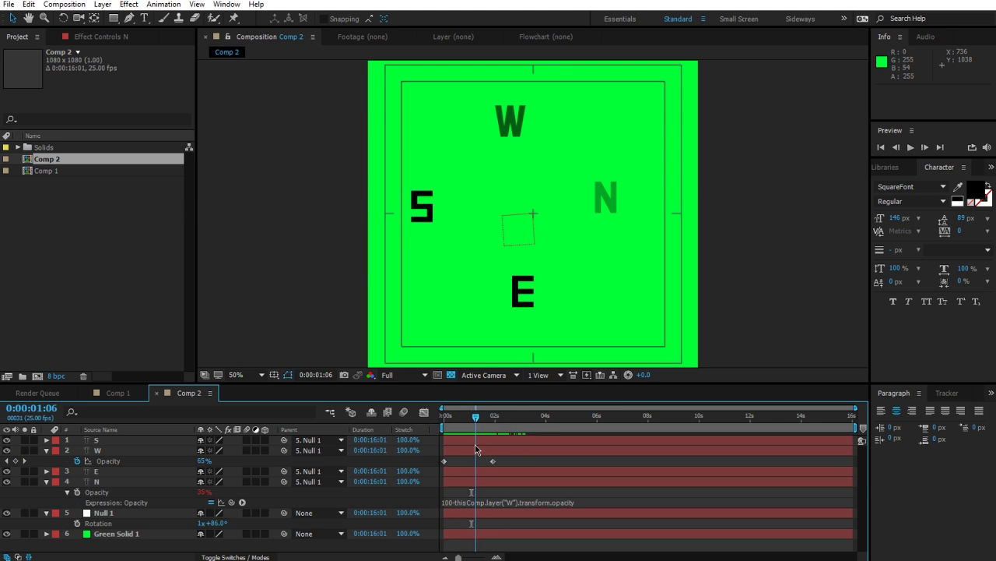